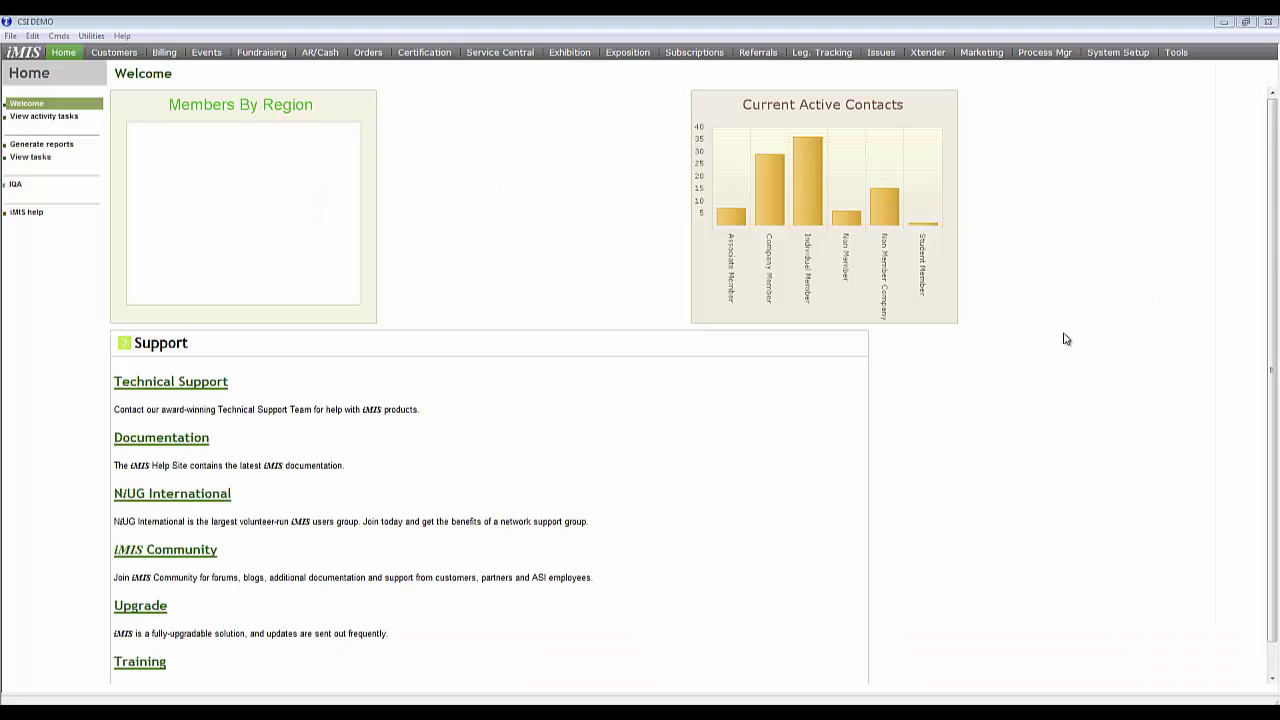
Launch Freight Rate Importer from Start > All Programs > CSI Programs and log in with the password
key(super)
click(70, 662)
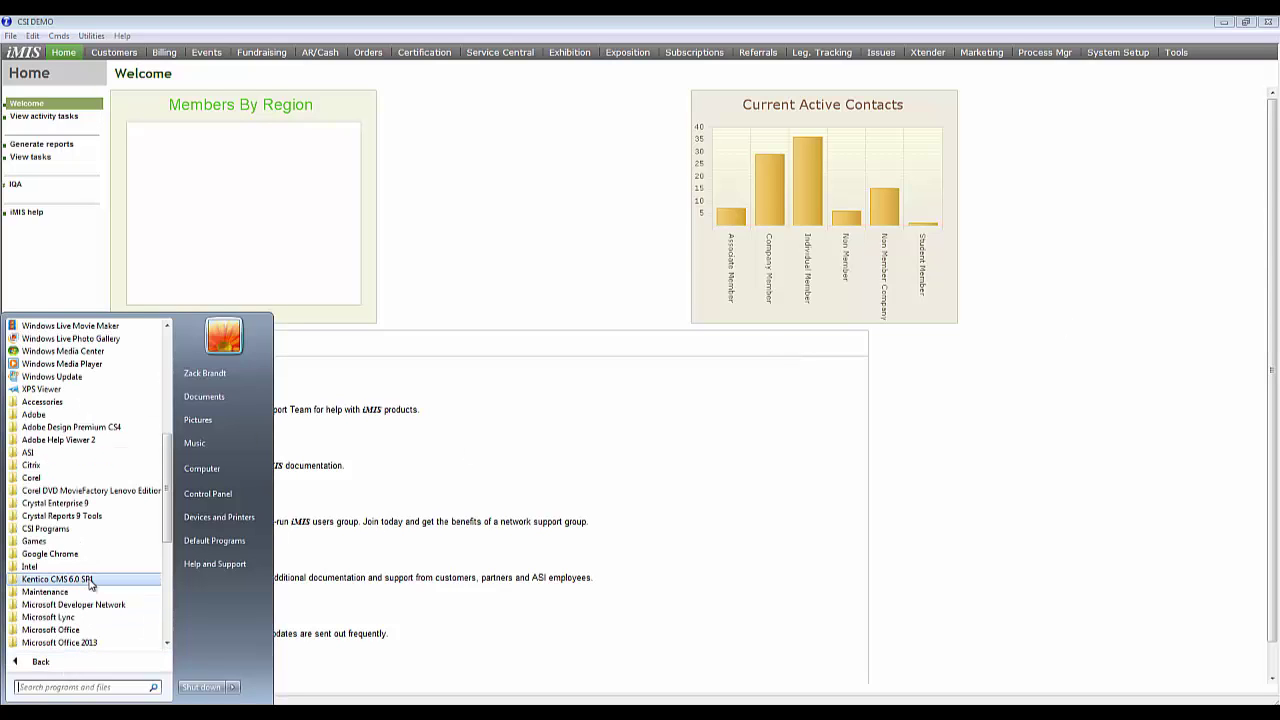
click(88, 530)
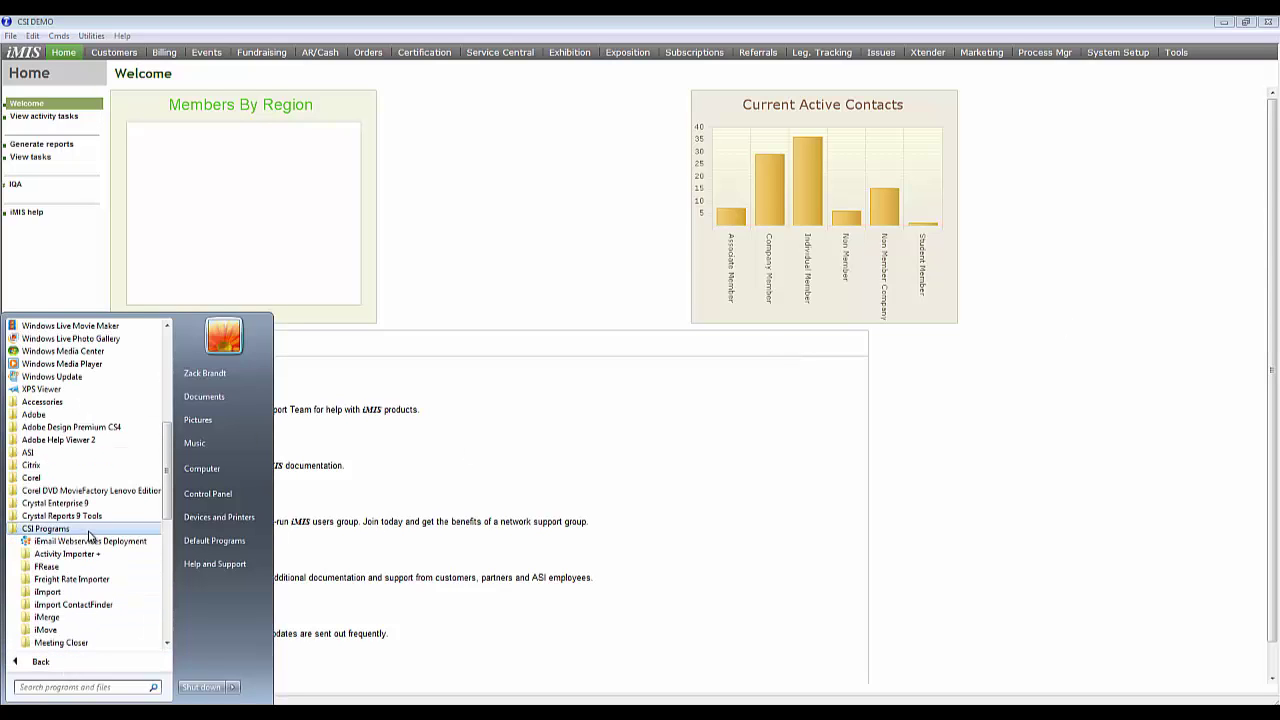
click(95, 580)
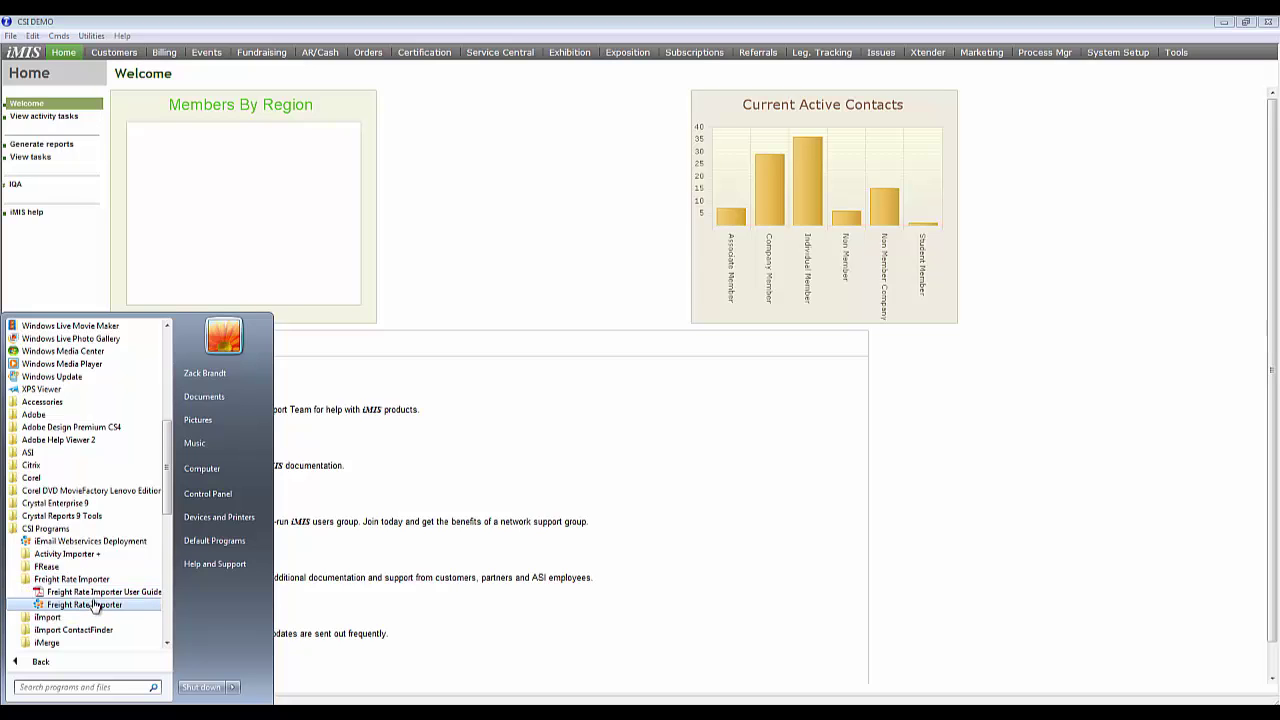
click(95, 605)
key(Tab)
key(Return)
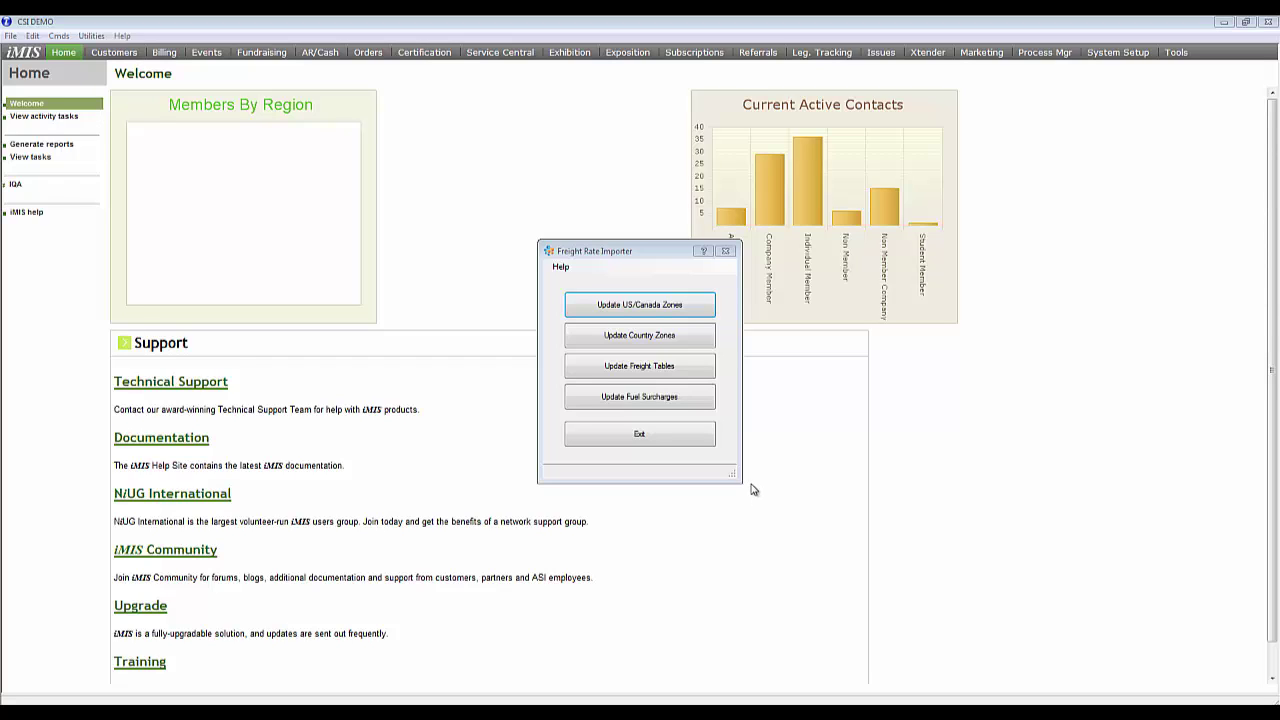
Load the UPS Zones 600 sheet for US/Canada zones with the Ground shipment column
click(639, 304)
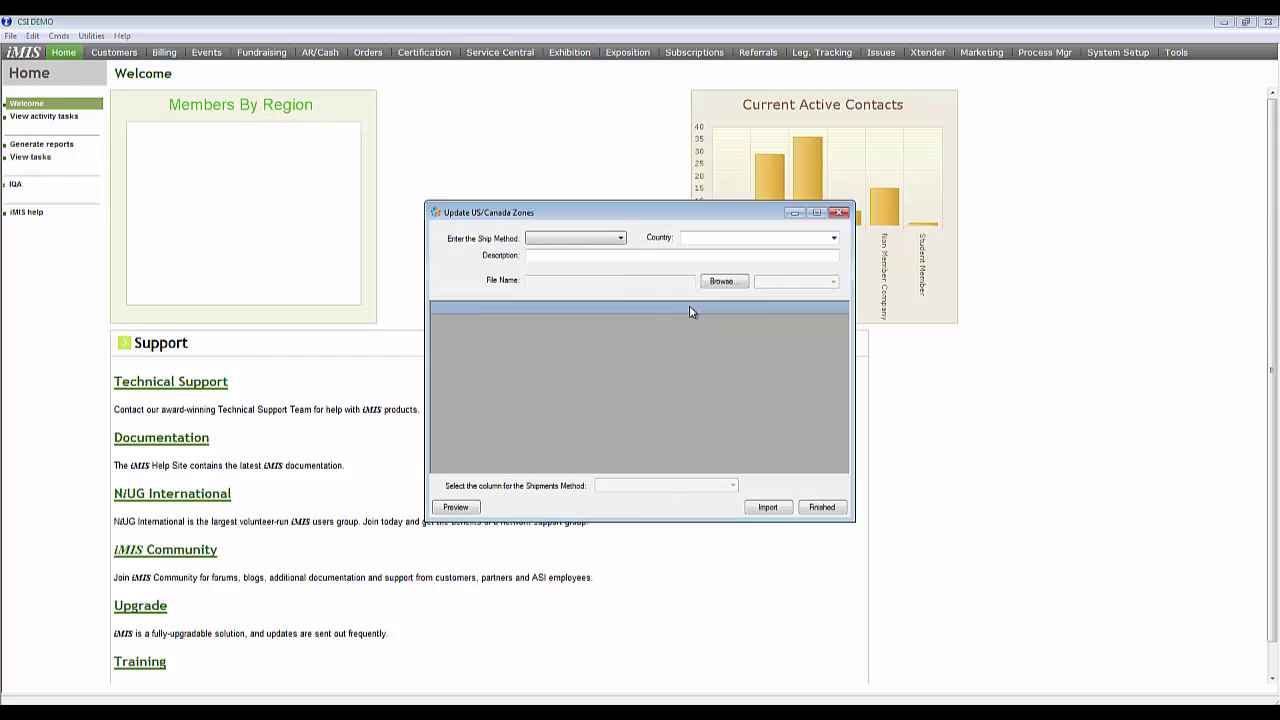
click(620, 240)
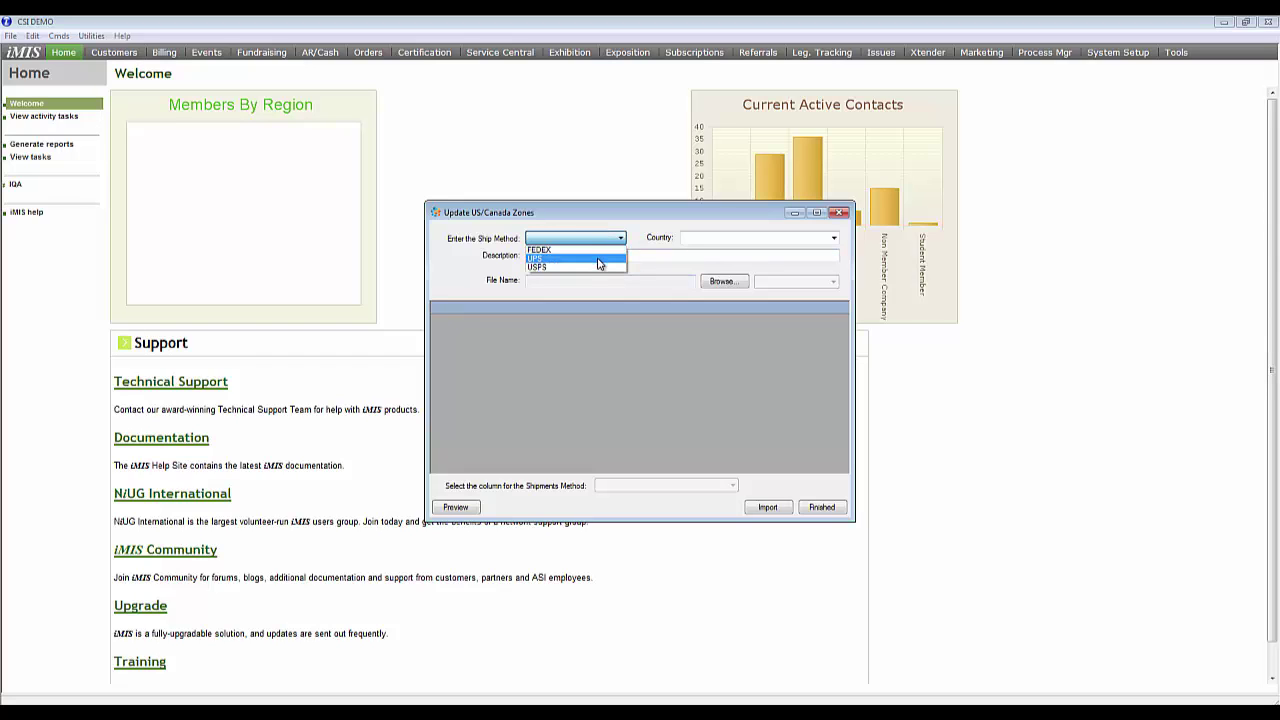
click(598, 262)
click(718, 283)
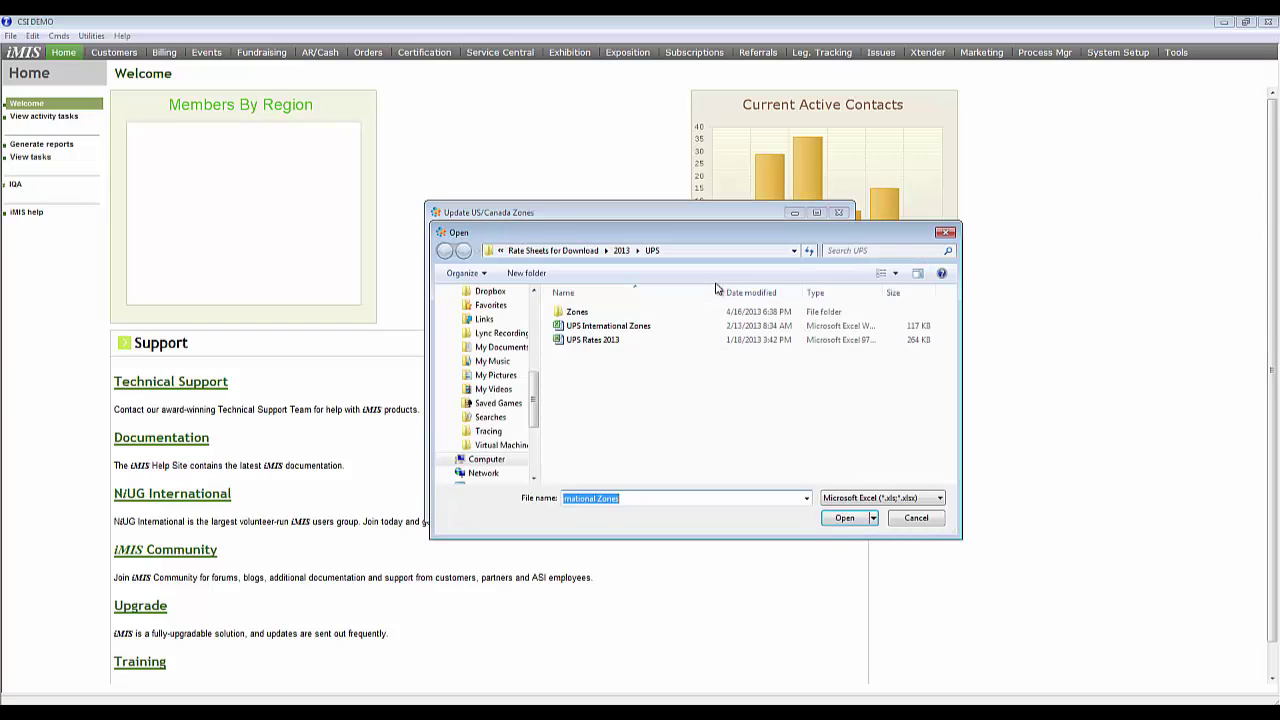
double_click(645, 312)
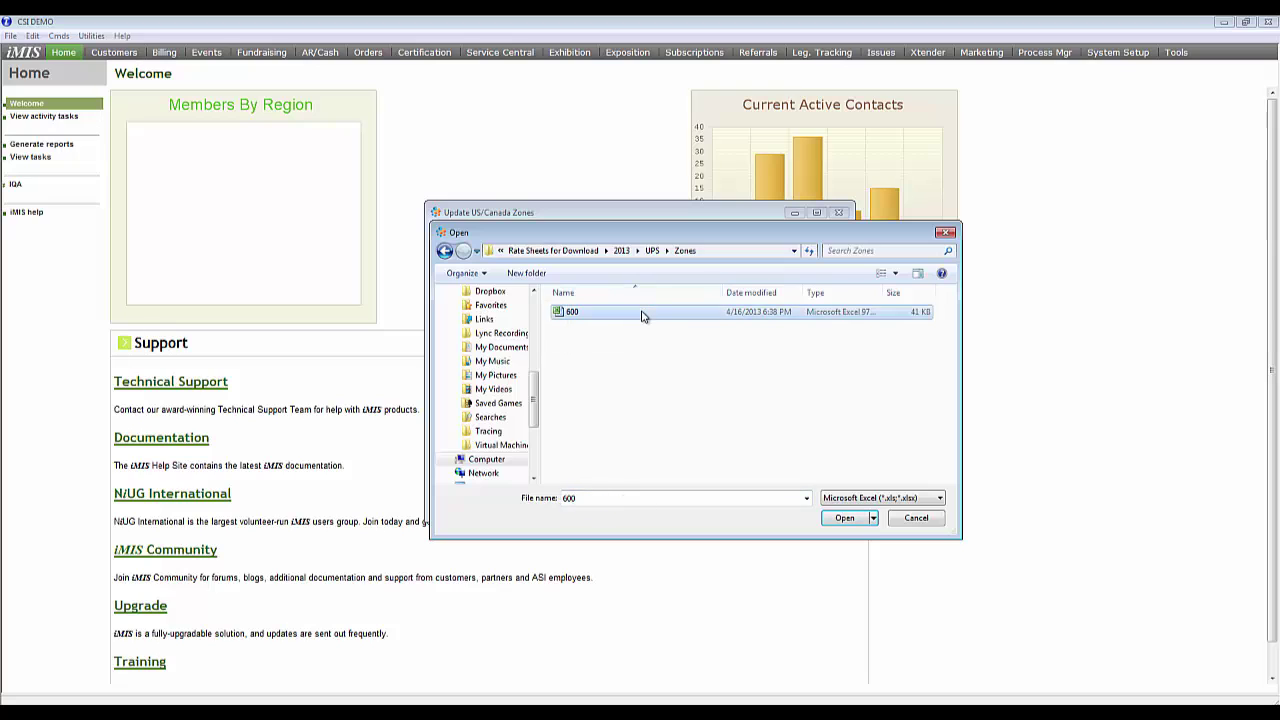
click(829, 516)
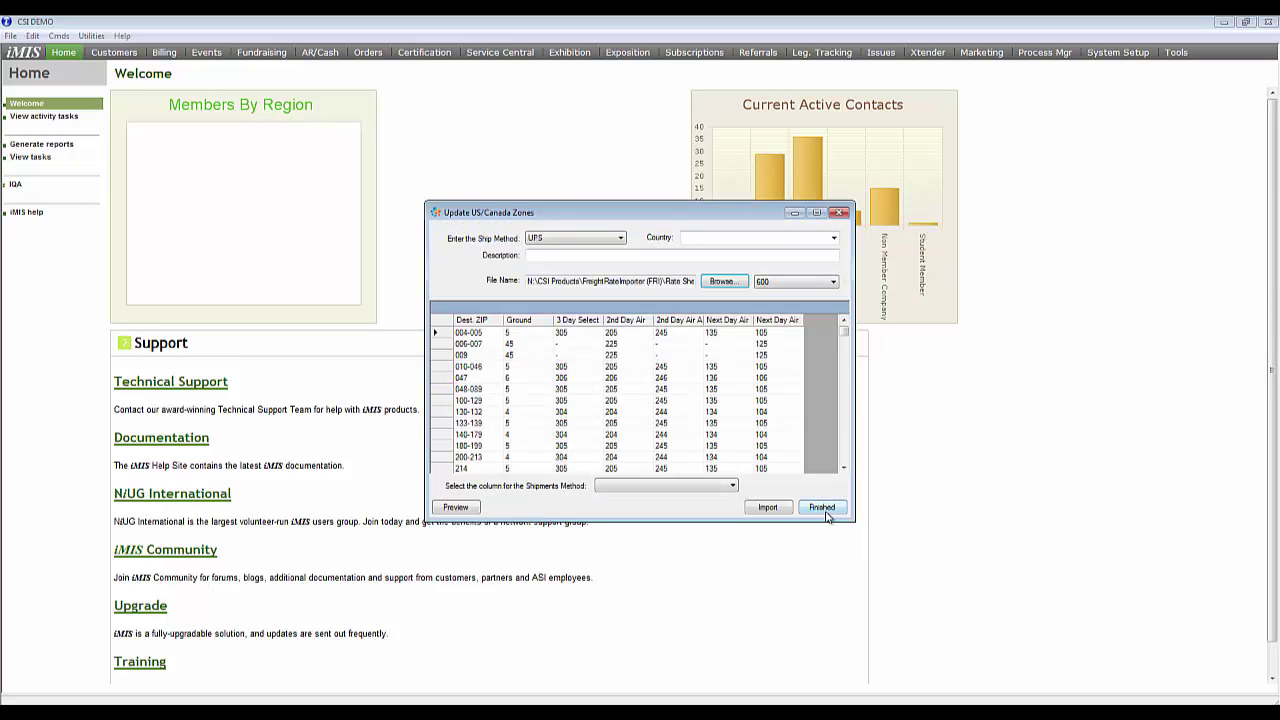
click(737, 486)
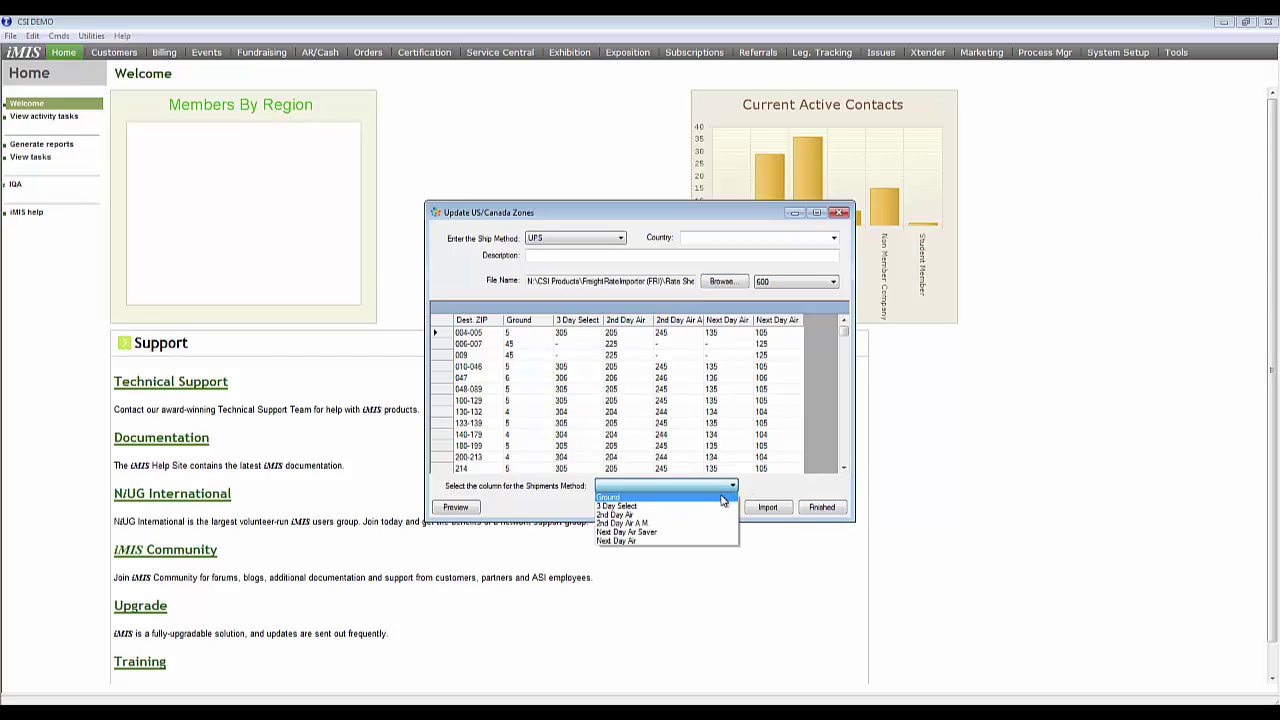
click(722, 497)
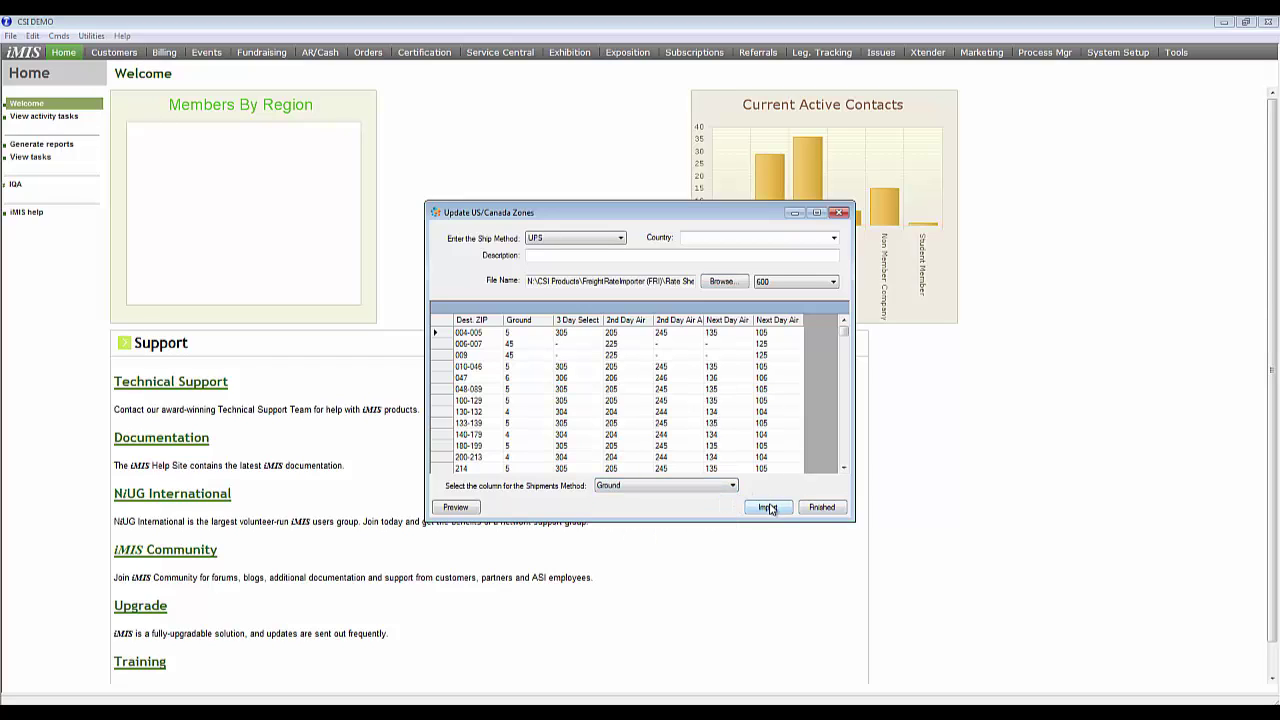
Import the 151 UPS Ground zones and close the US/Canada zones window
click(768, 508)
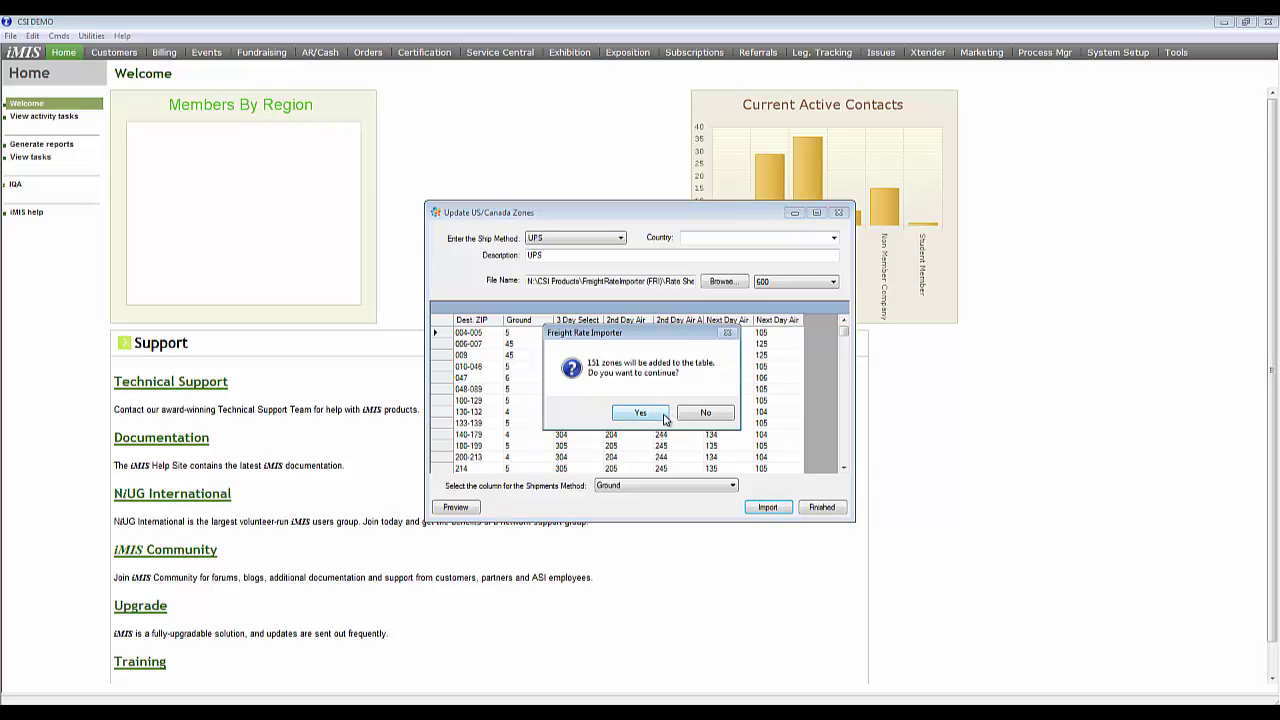
click(665, 416)
click(693, 413)
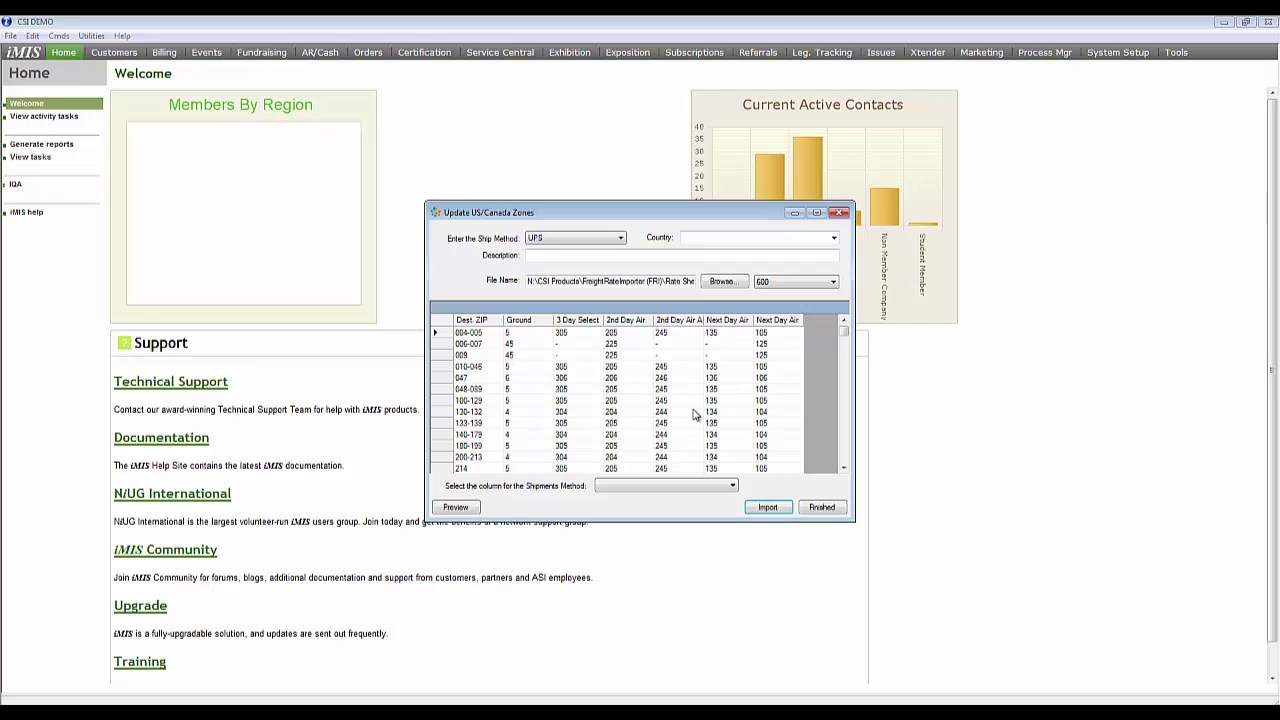
key(Escape)
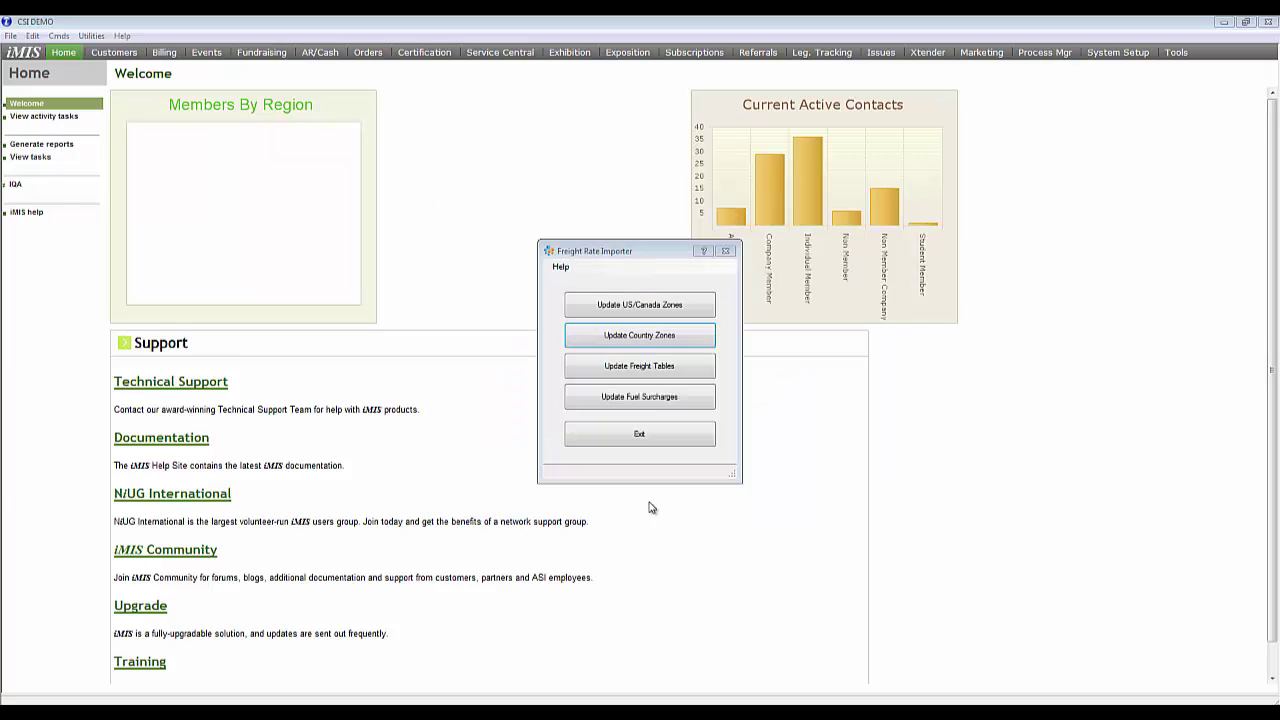
Load the UPS International Zones file for country zones using the UPS Worldwide-SaverSM column
click(657, 342)
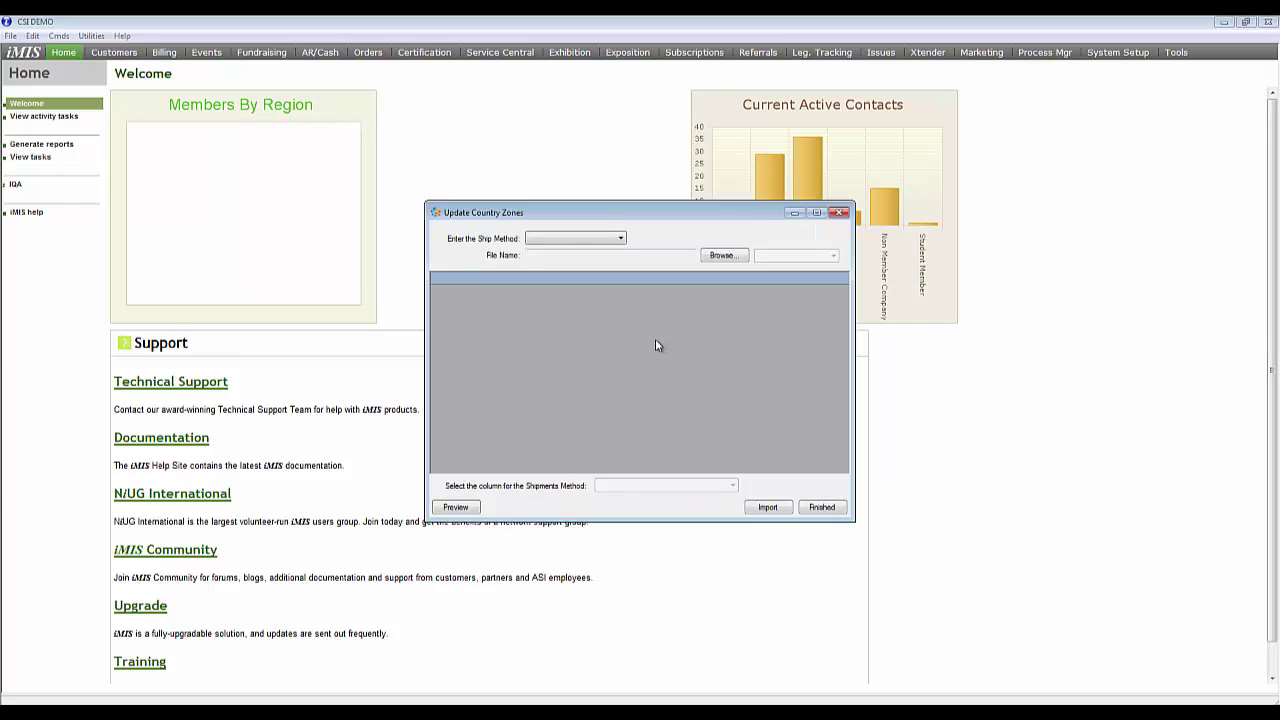
click(615, 240)
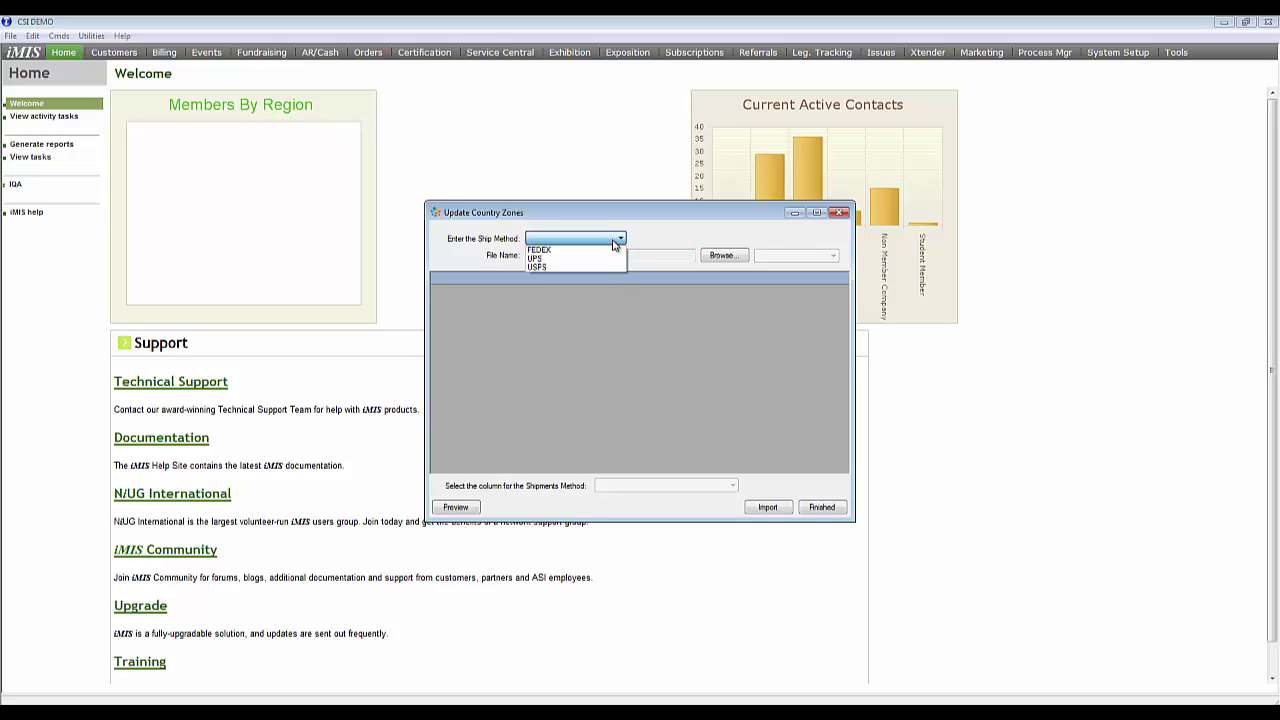
click(603, 260)
click(722, 256)
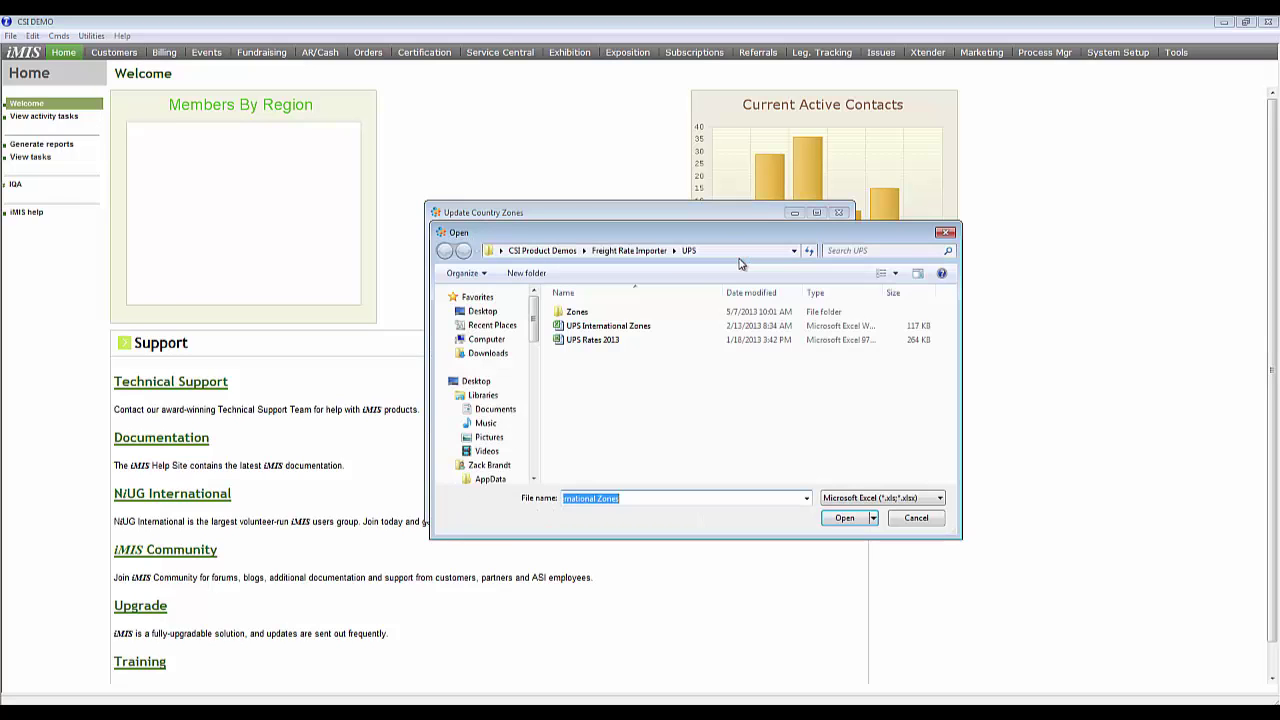
click(620, 326)
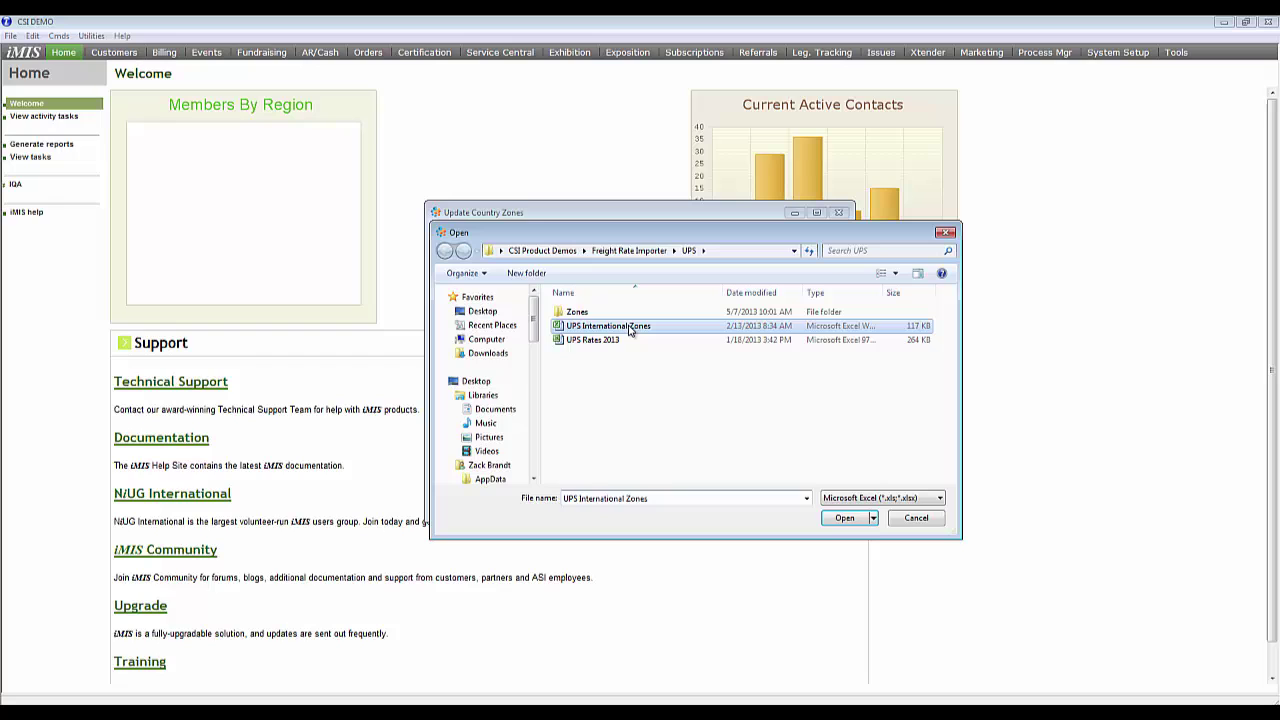
click(843, 517)
click(732, 486)
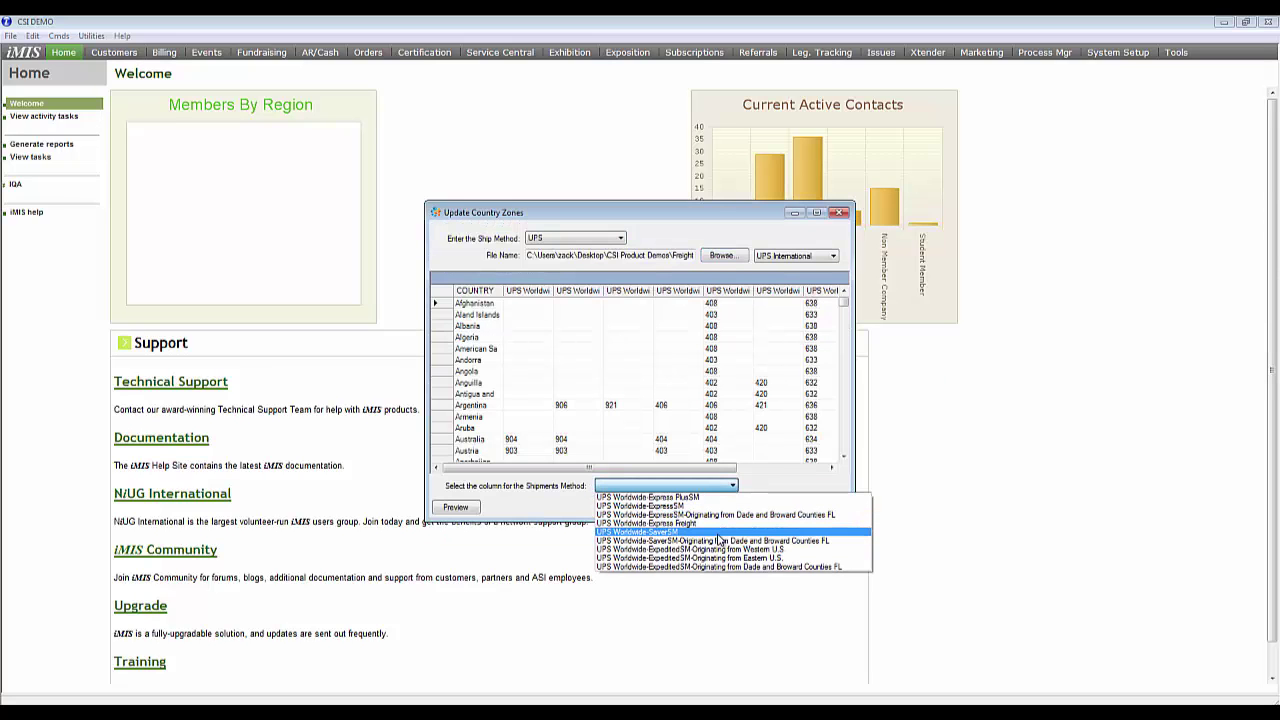
click(718, 533)
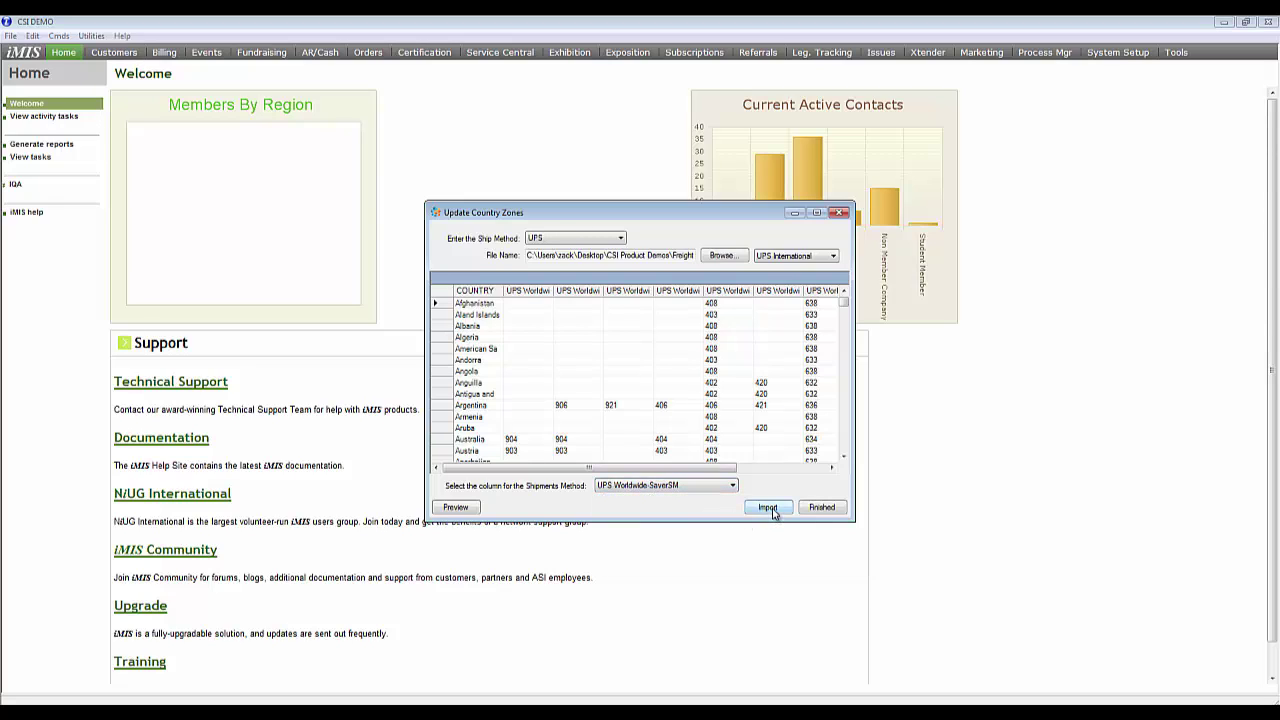
Import the 247 UPS International country zone records
click(773, 514)
click(657, 418)
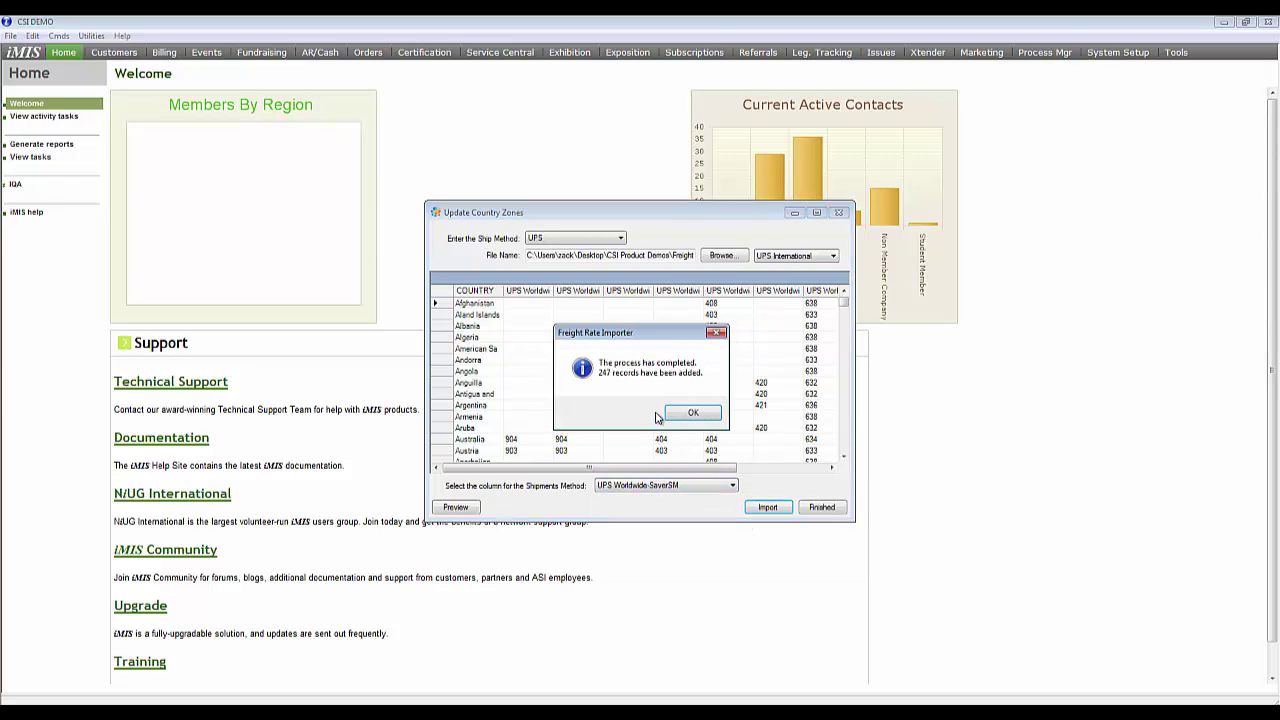
click(692, 416)
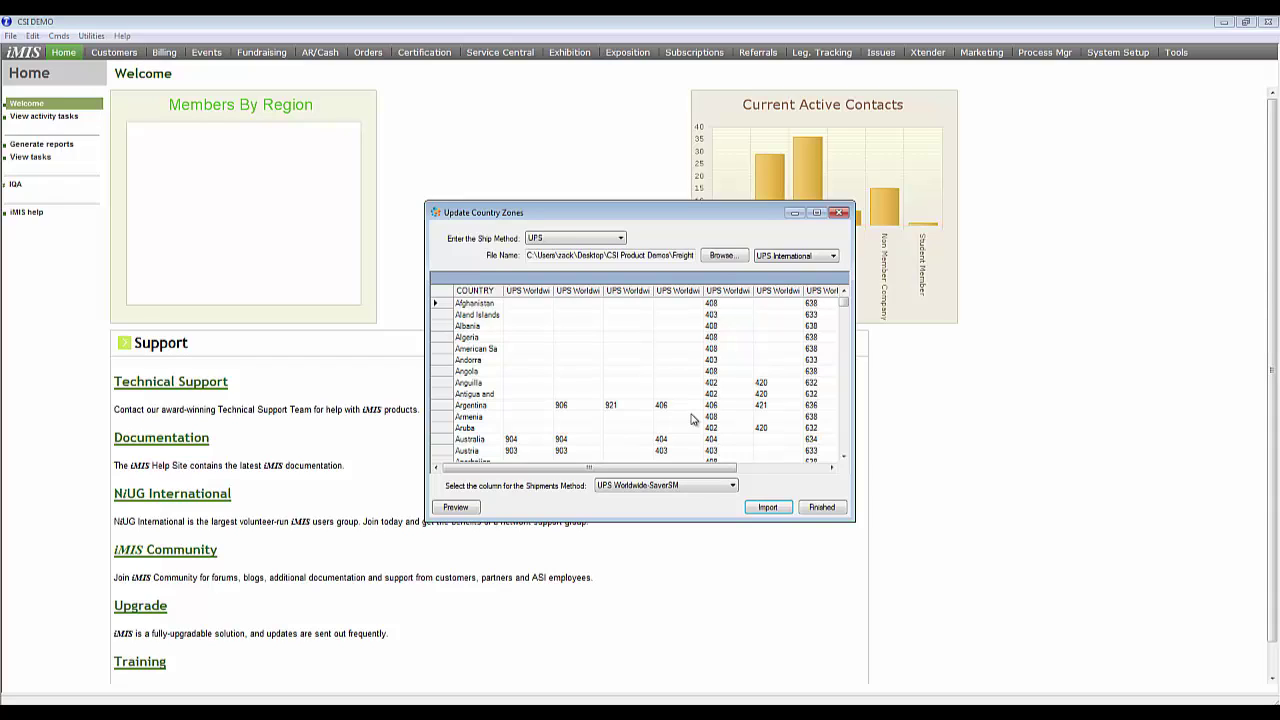
Finish country zones and load the UPS Rates 2013 file into the UPS freight tables
click(818, 507)
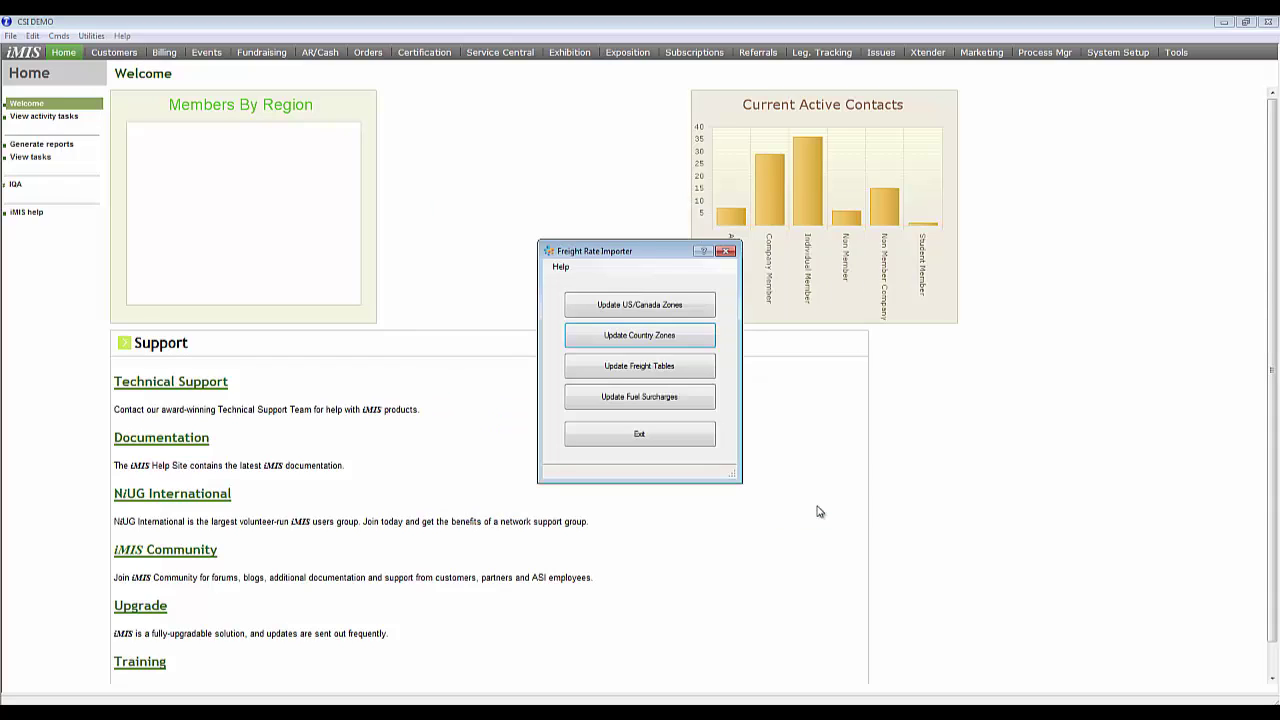
click(866, 353)
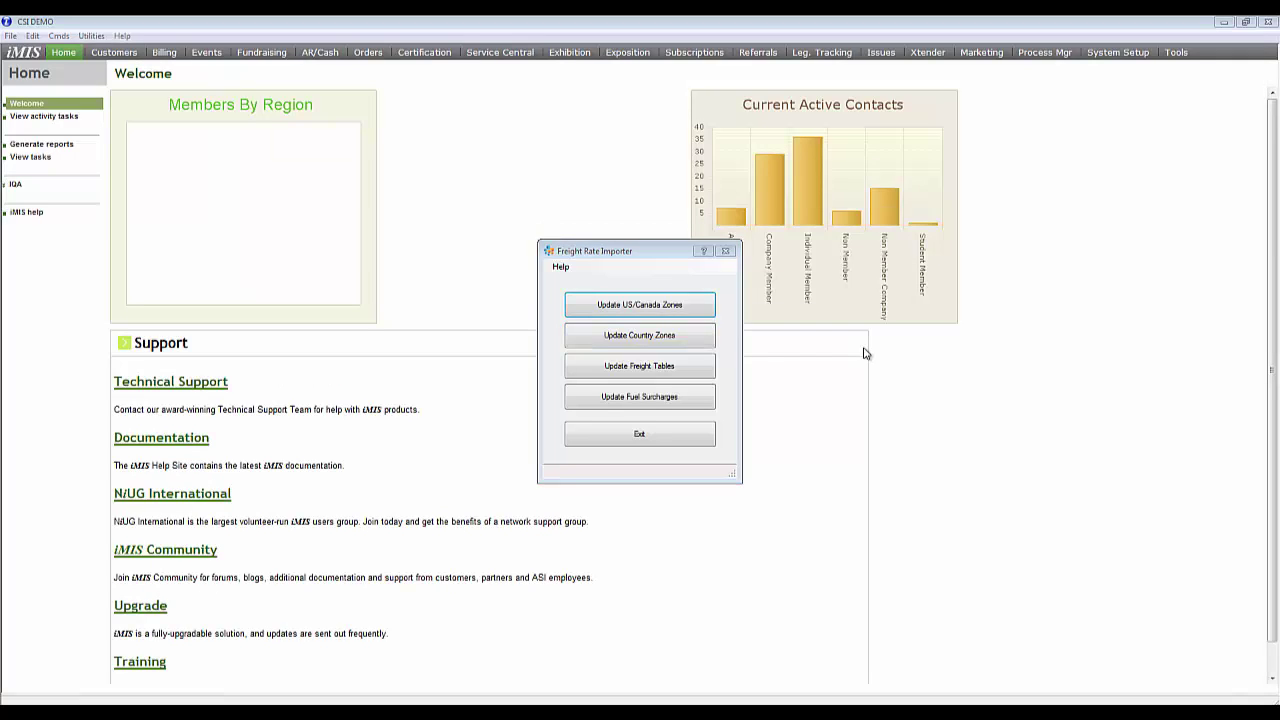
click(689, 367)
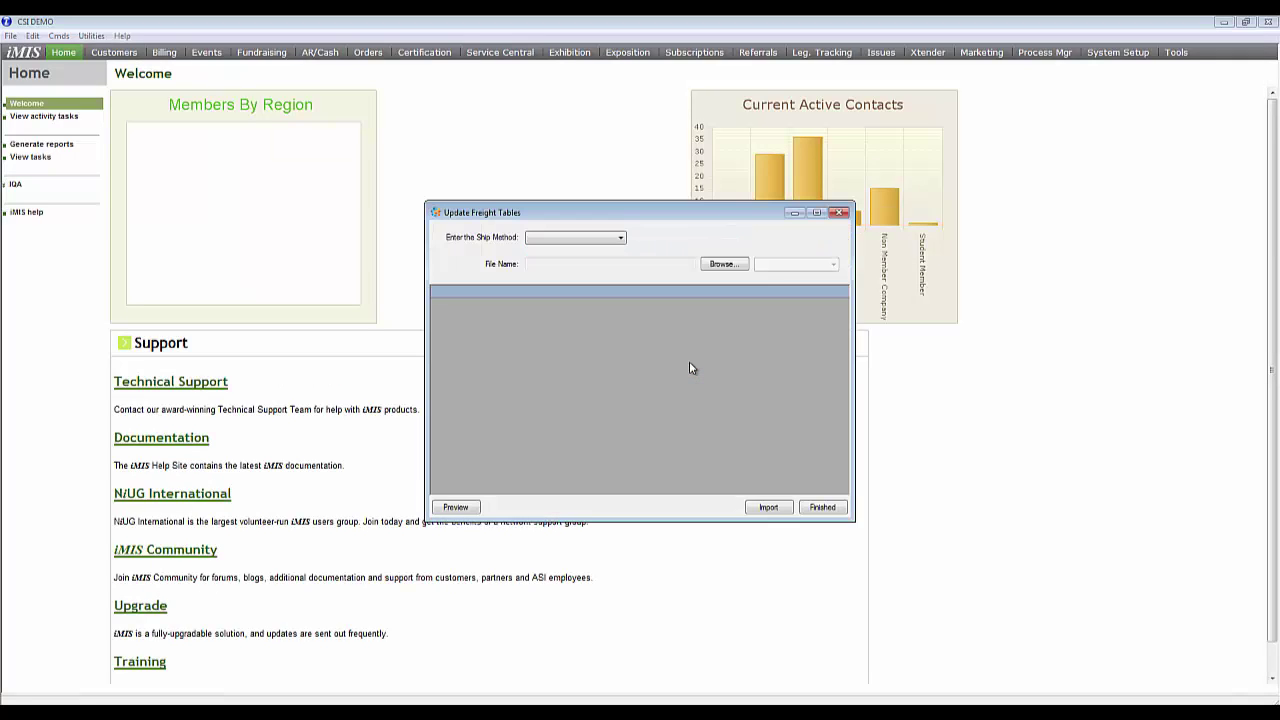
click(609, 239)
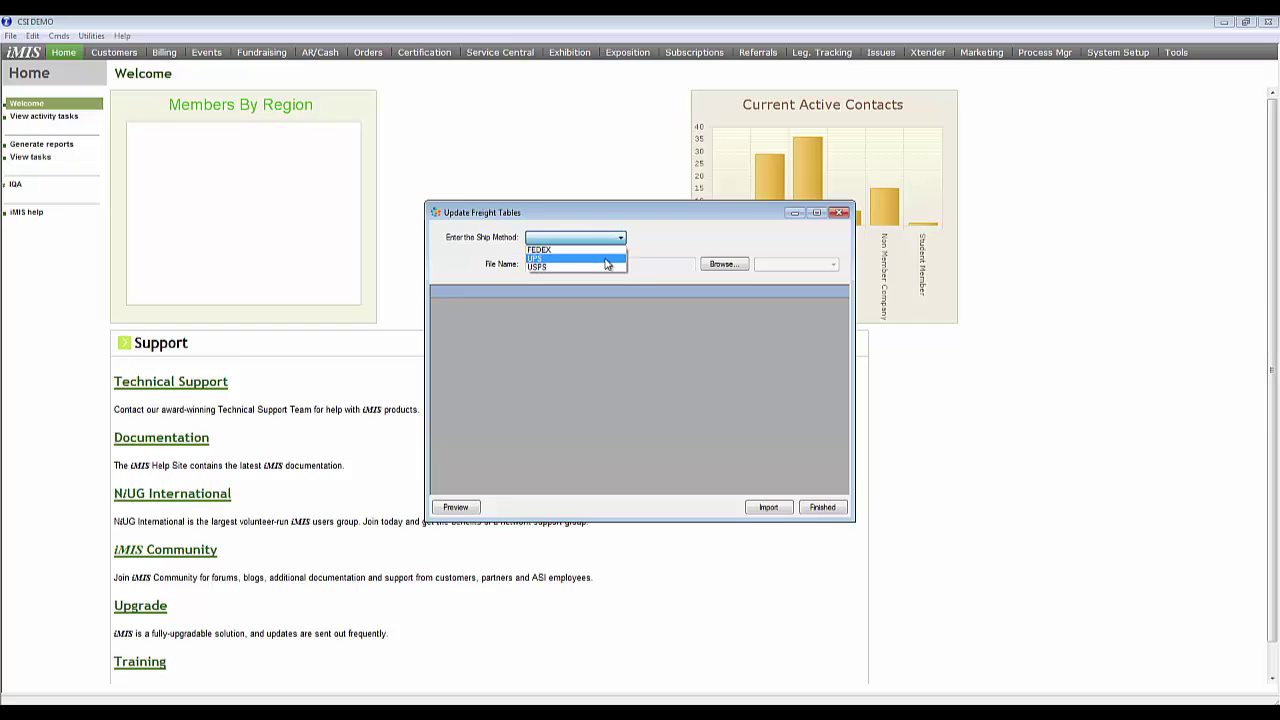
click(606, 259)
click(723, 264)
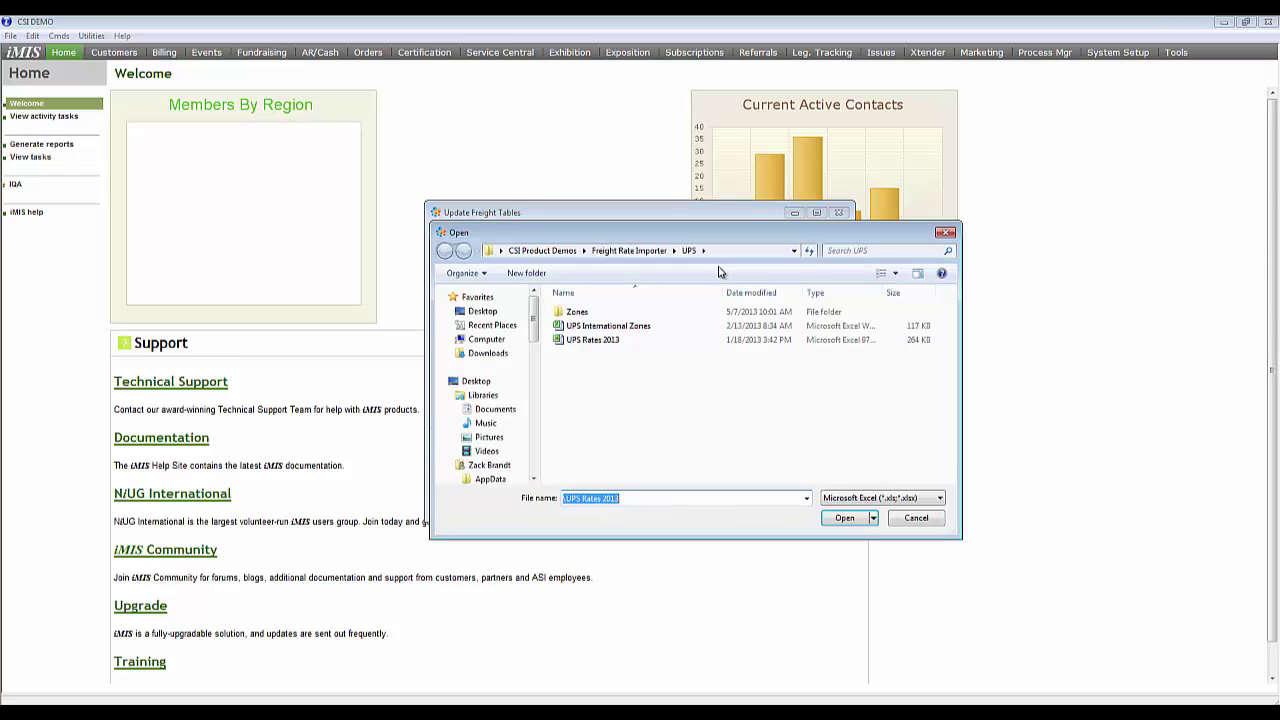
double_click(596, 341)
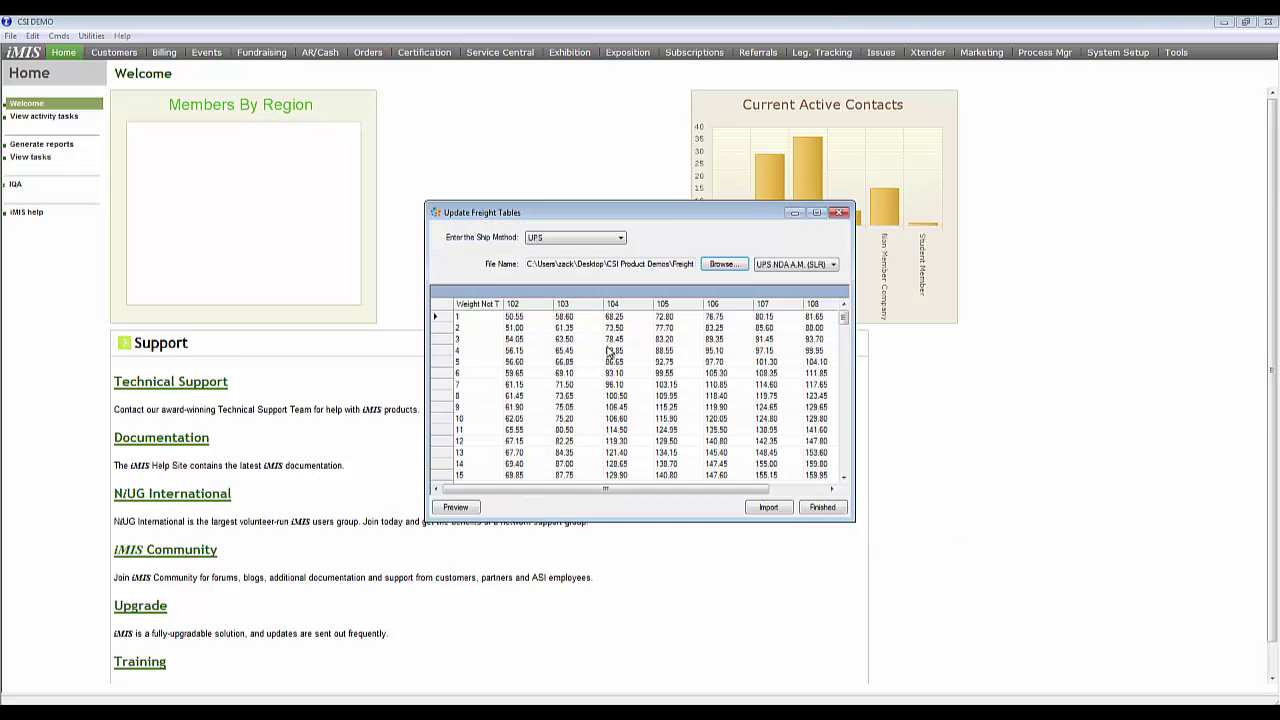
Import the 1500 UPS Ground rate records and finish the freight tables
click(803, 265)
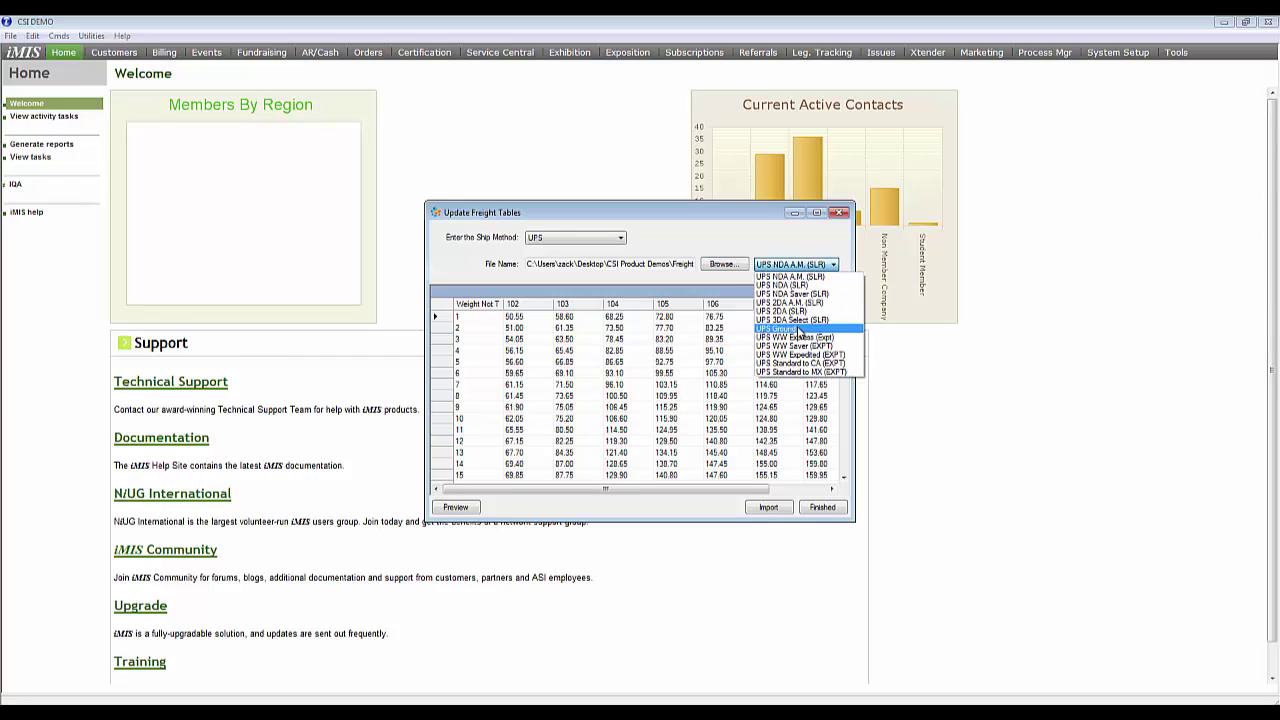
click(795, 328)
click(768, 507)
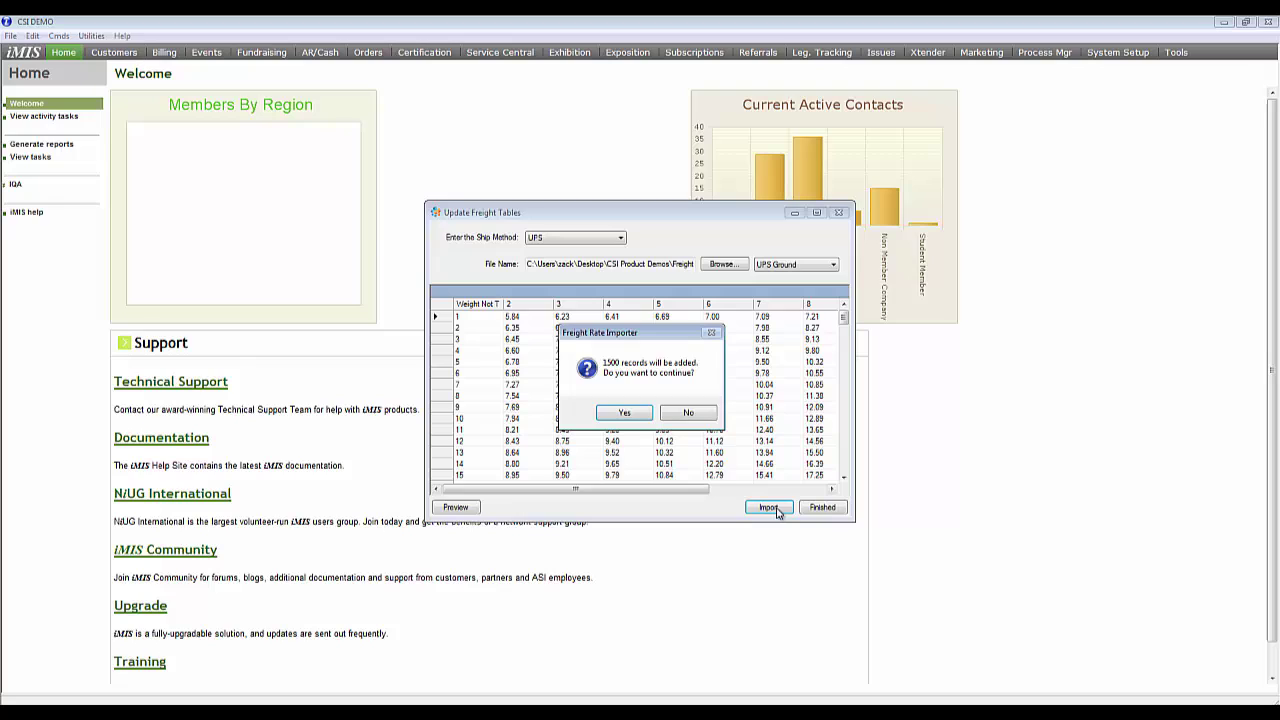
click(637, 416)
click(691, 410)
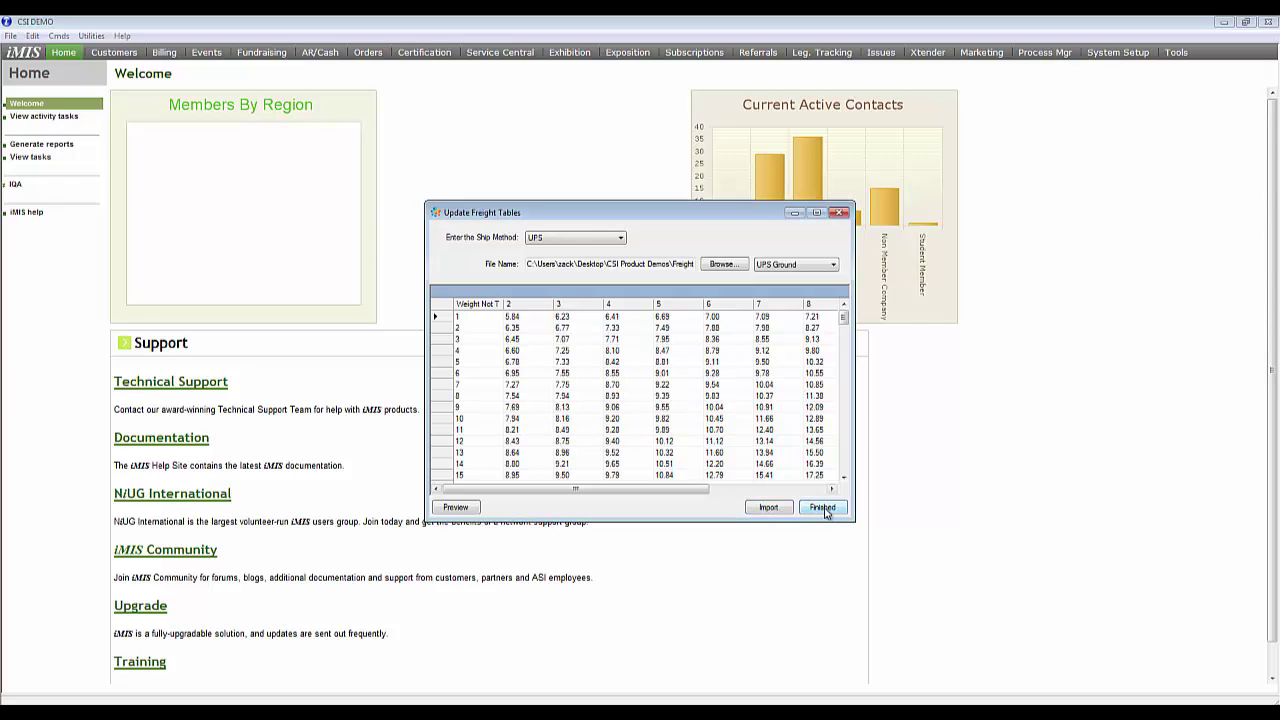
click(825, 509)
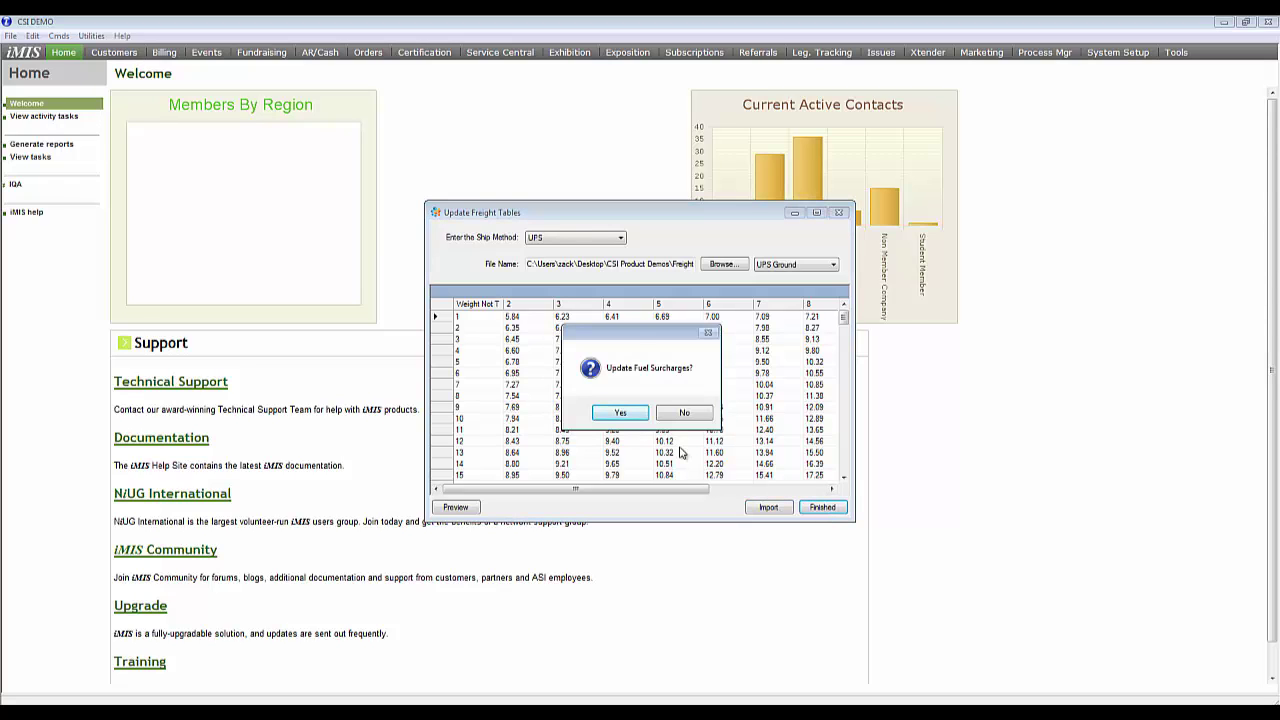
Set the UPS fuel surcharge percent to 10 and save it
click(636, 416)
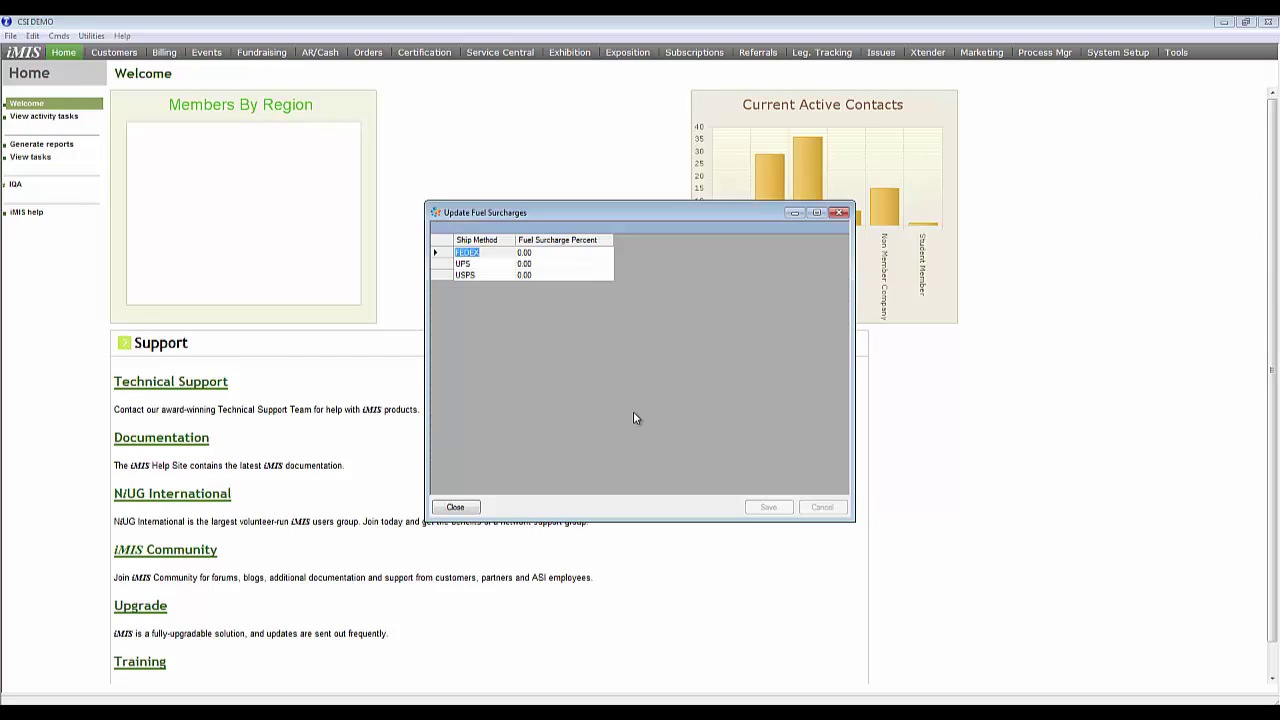
click(540, 264)
text(10)
key(Return)
click(768, 507)
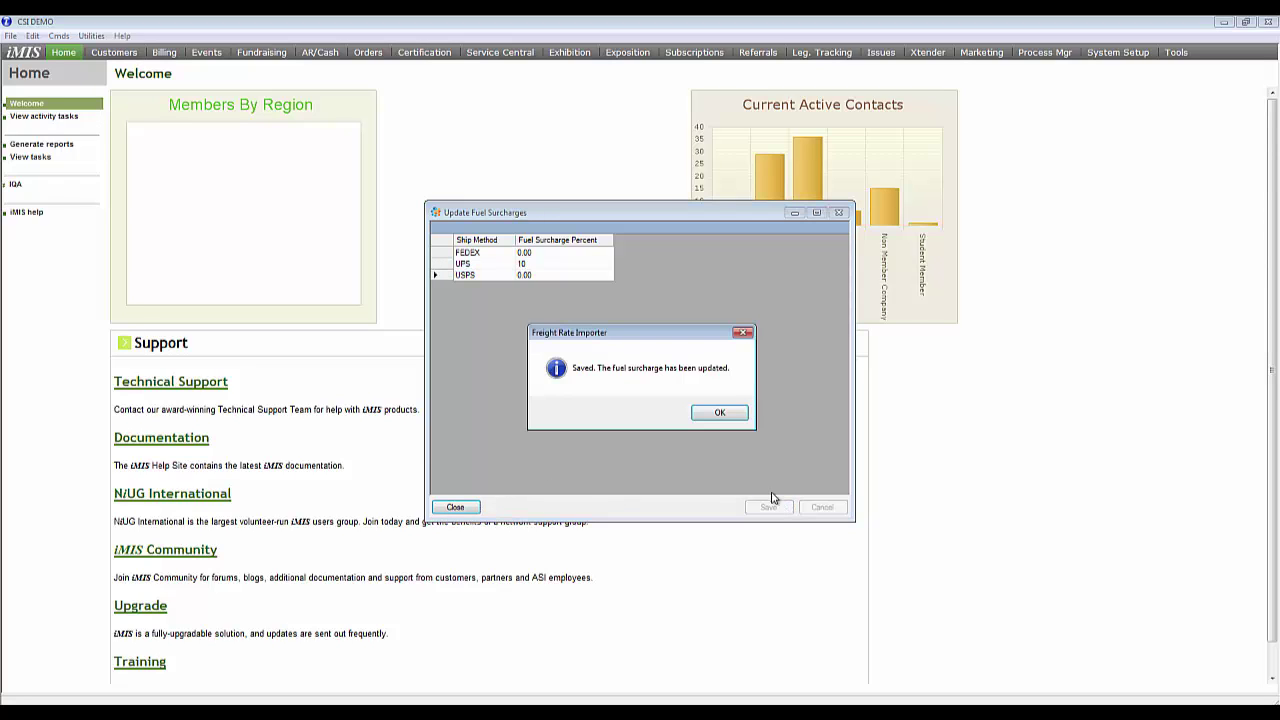
click(717, 414)
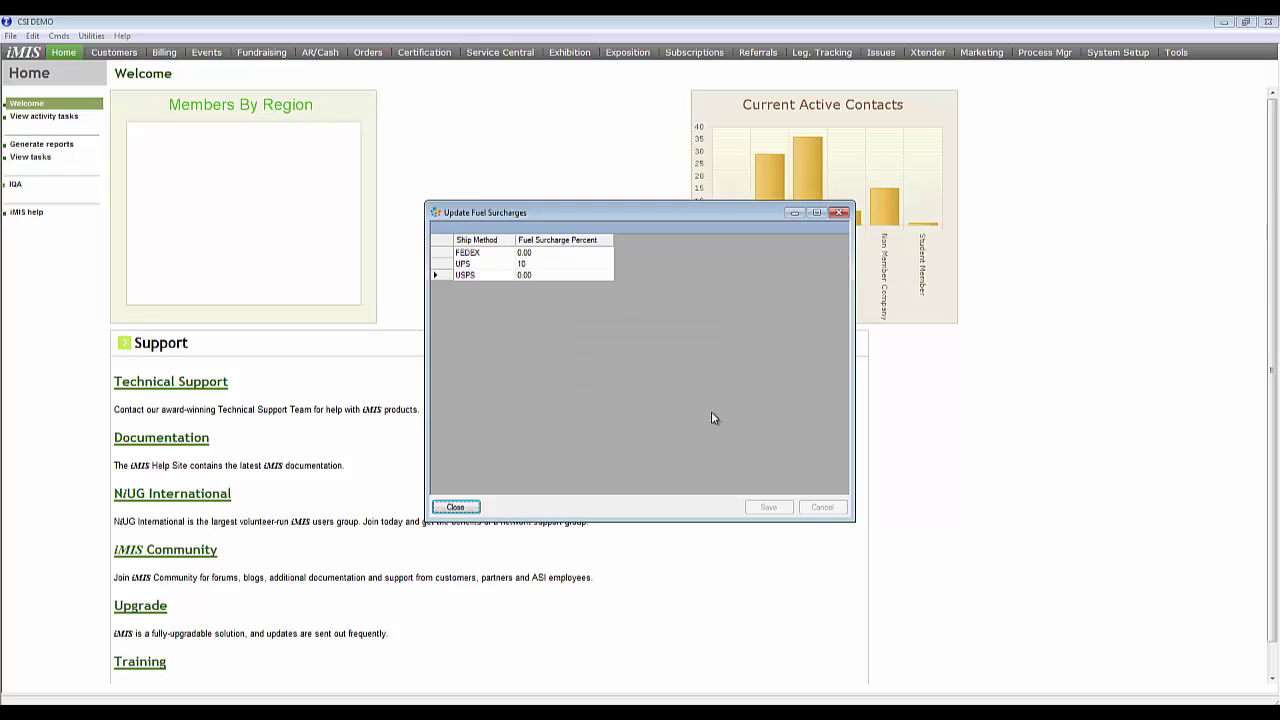
Close and reopen the fuel surcharges to verify the 10 percent UPS value
click(458, 507)
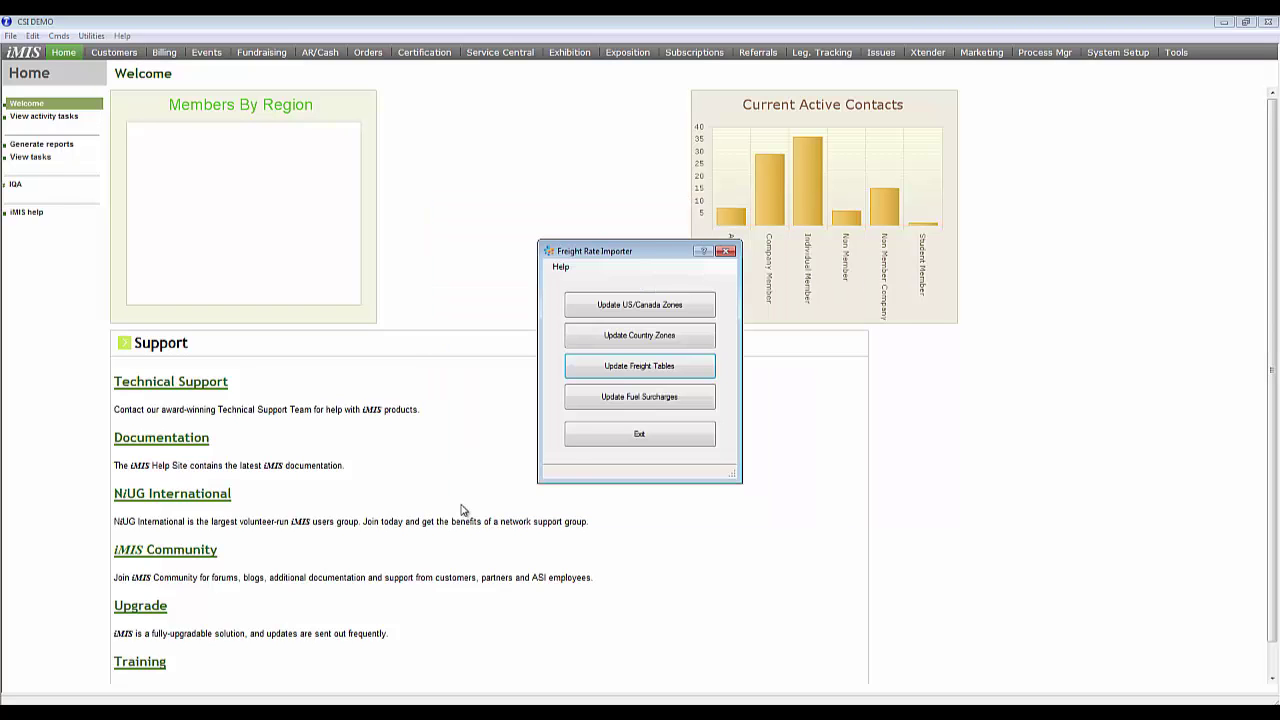
click(918, 422)
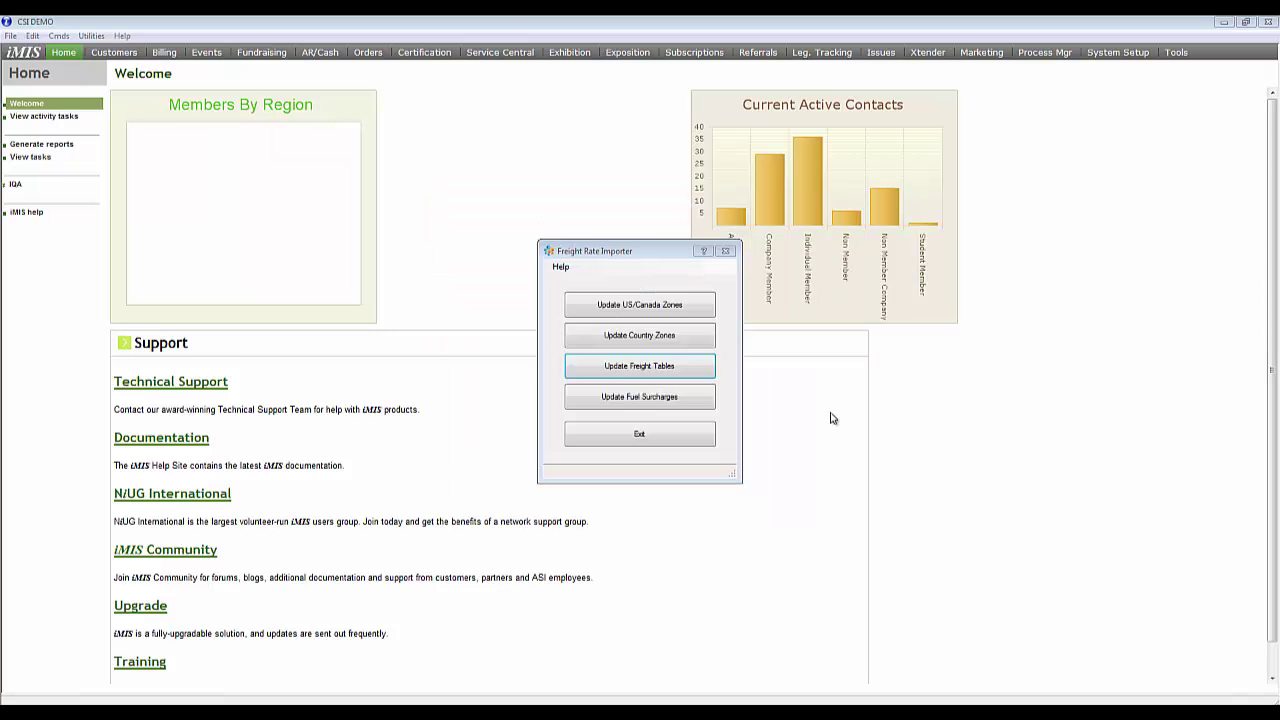
click(710, 403)
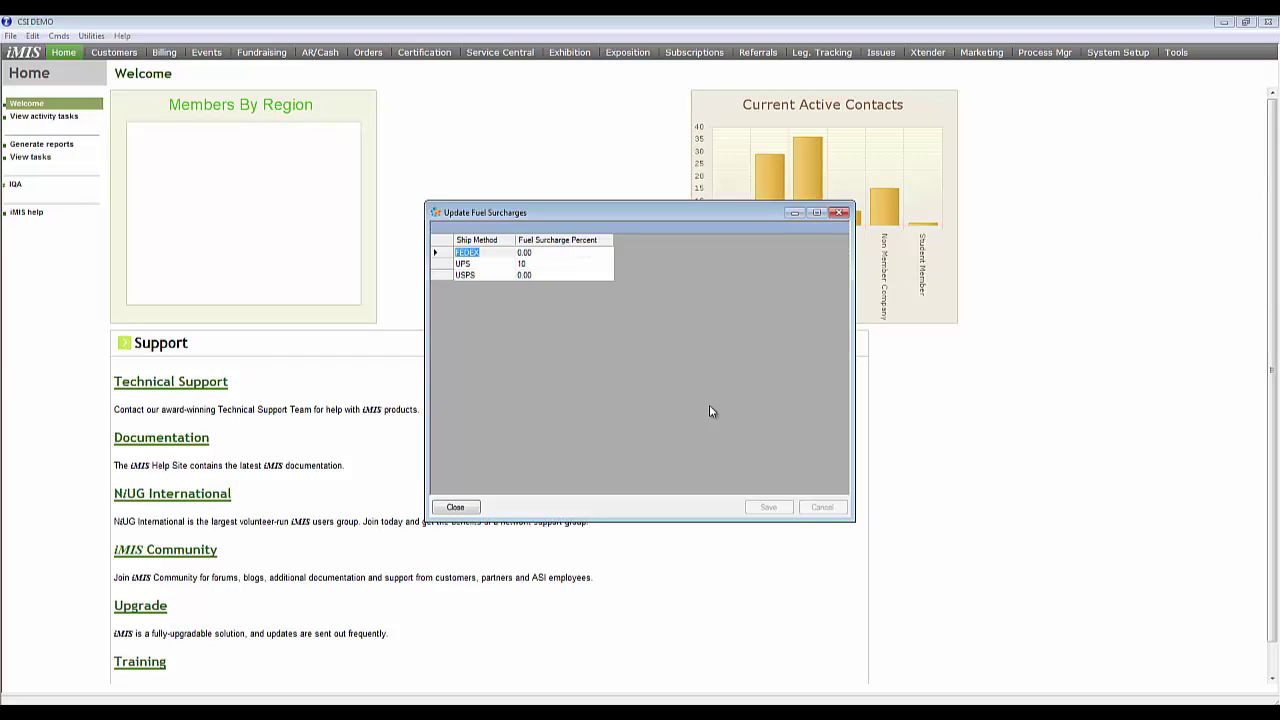